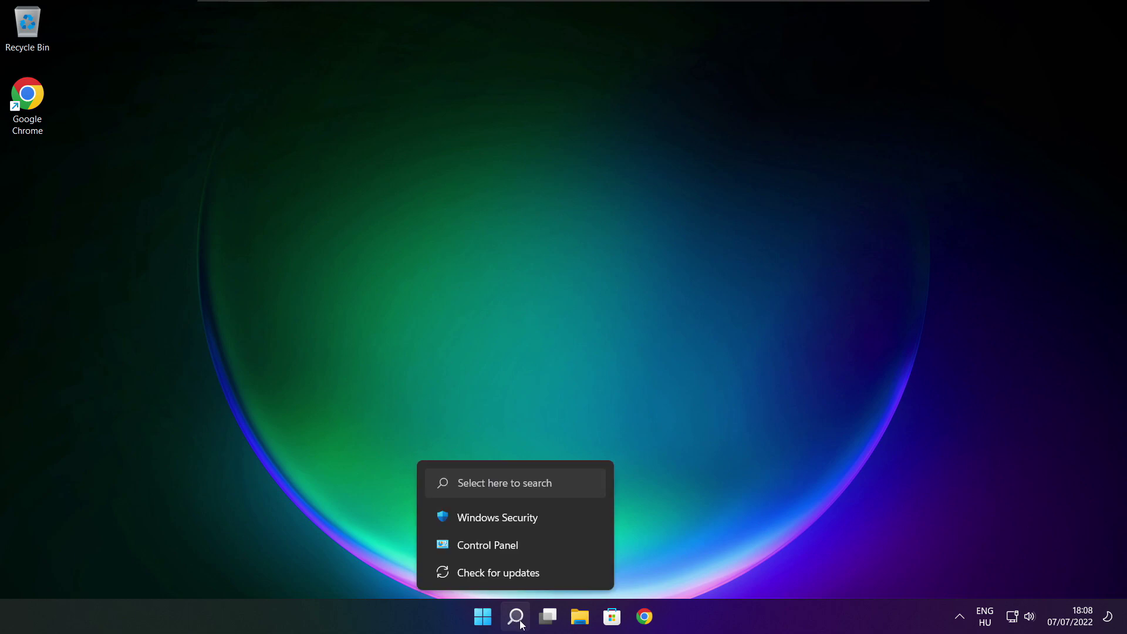
Open Windows Search from the taskbar to look up Device Manager.
{"action": "left_click", "coordinate": [516, 616]}
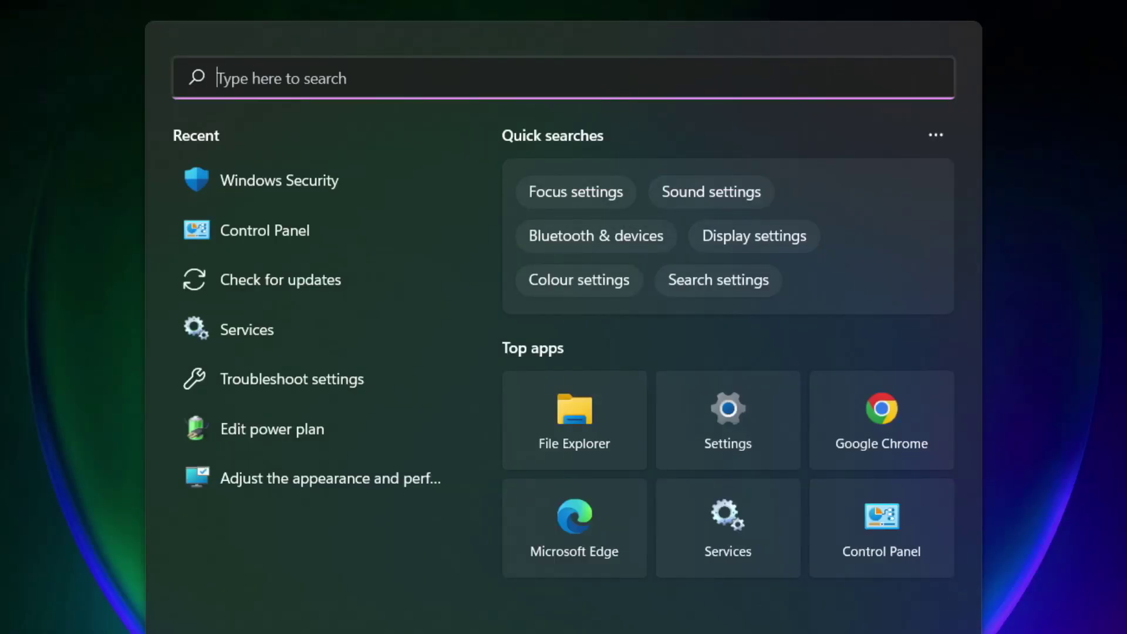
{"action": "type", "text": "device "}
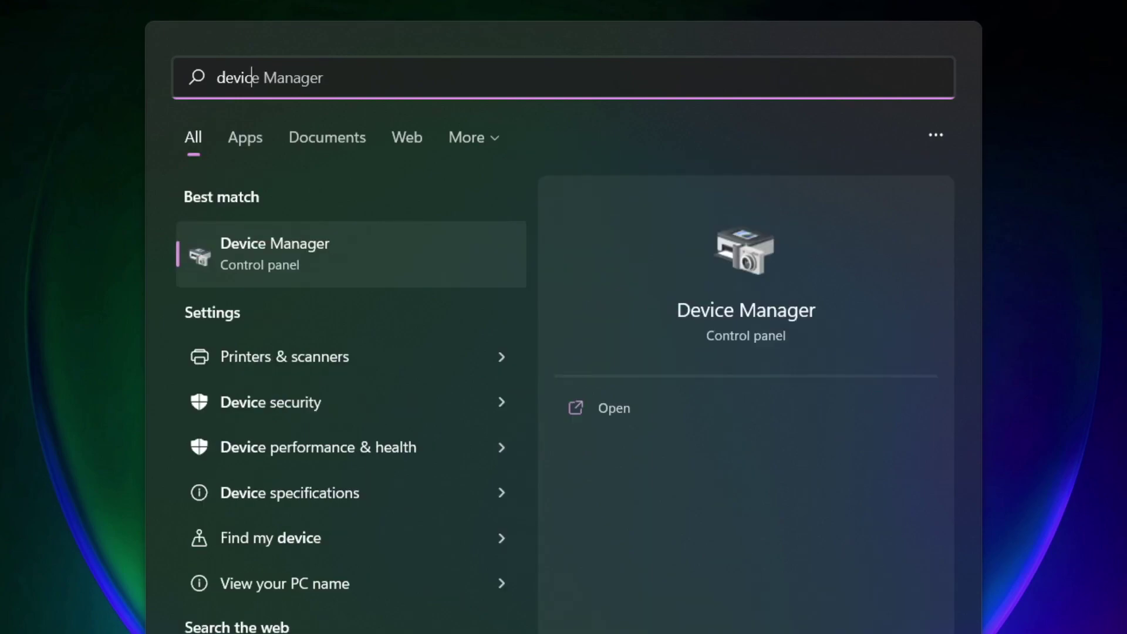
{"action": "type", "text": "manager"}
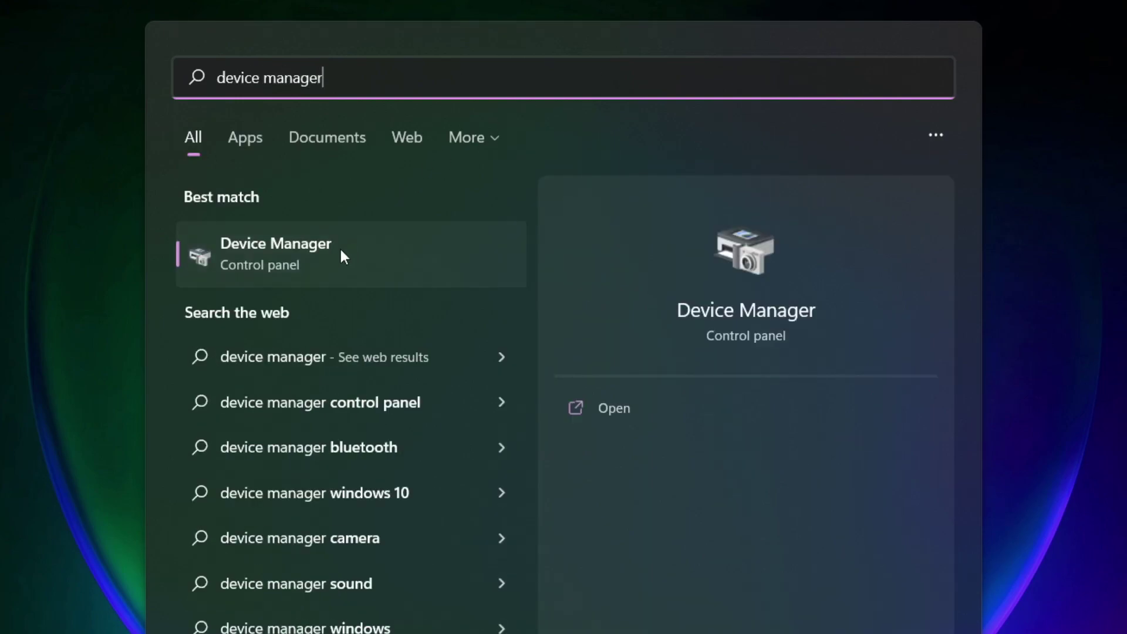
Launch Device Manager maximized and select VMware SVGA 3D under Display adaptors.
{"action": "left_click", "coordinate": [414, 258]}
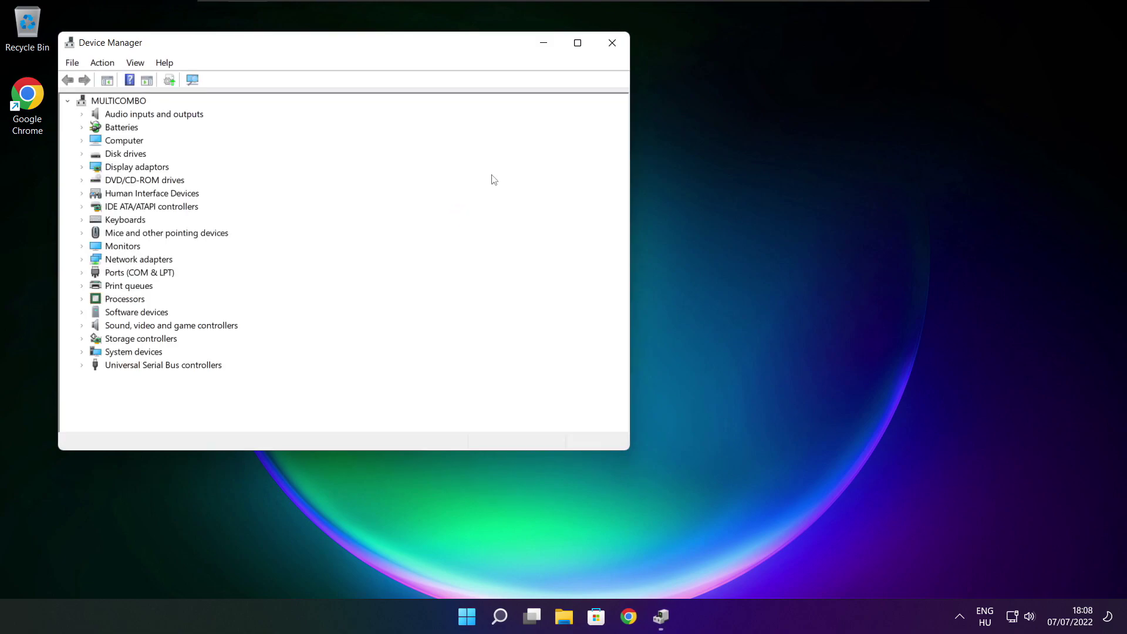
{"action": "left_click", "coordinate": [578, 42]}
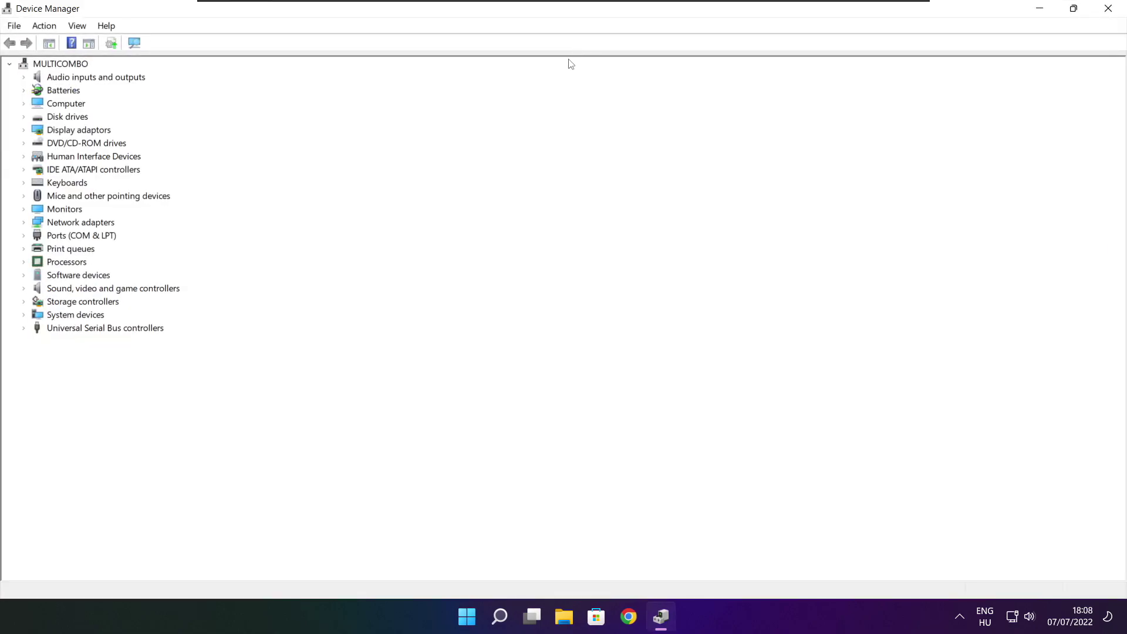
{"action": "left_click", "coordinate": [62, 129]}
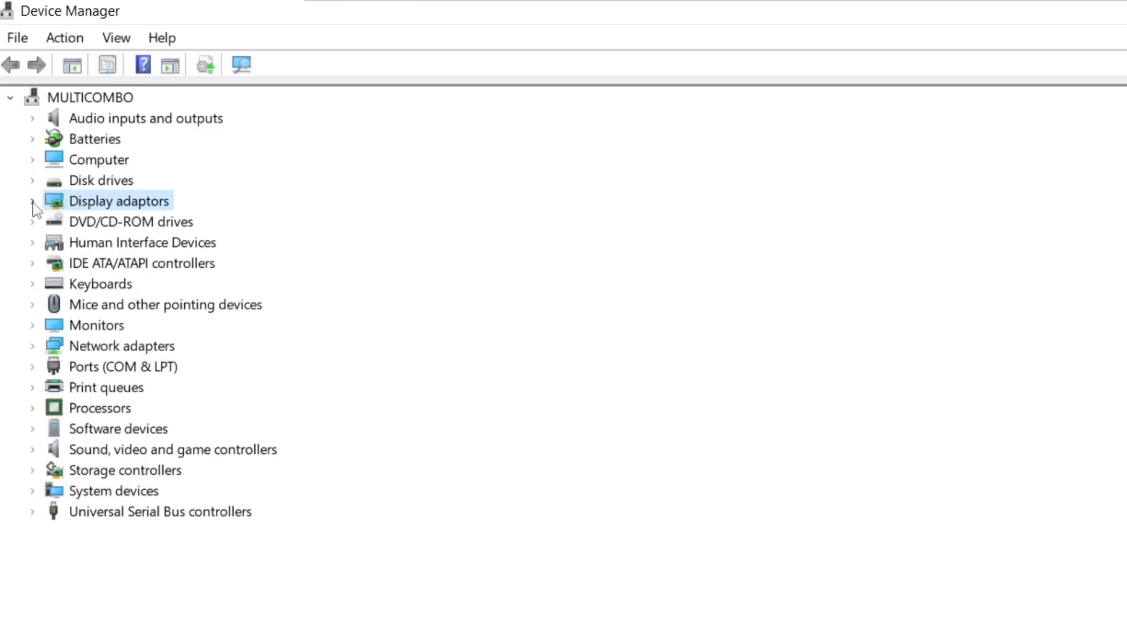
{"action": "left_click", "coordinate": [33, 201]}
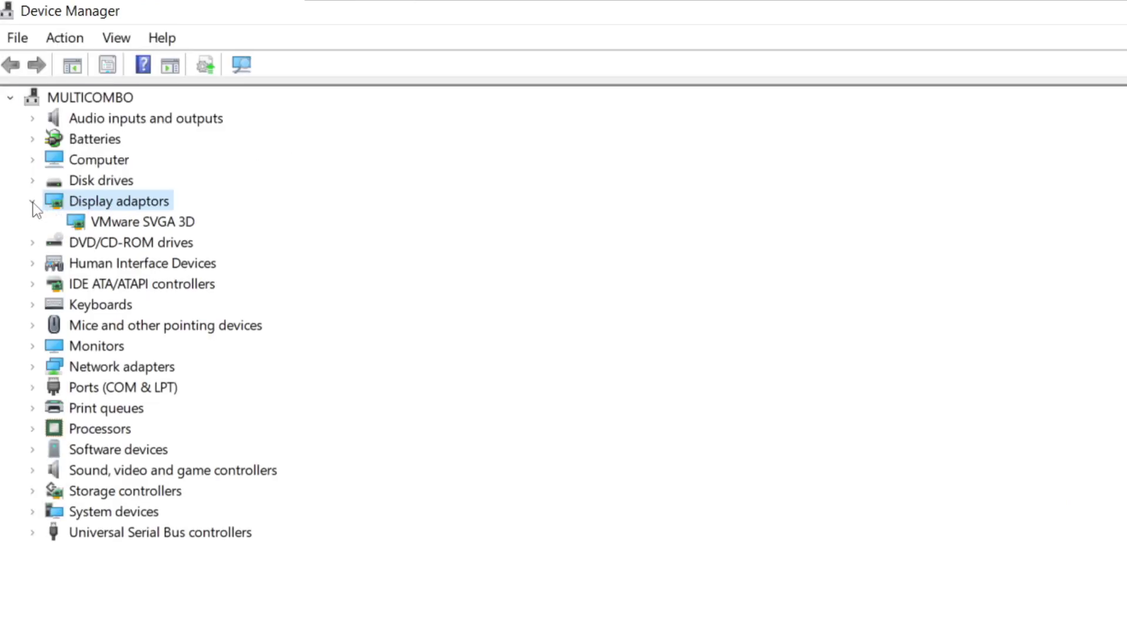
{"action": "left_click", "coordinate": [172, 222]}
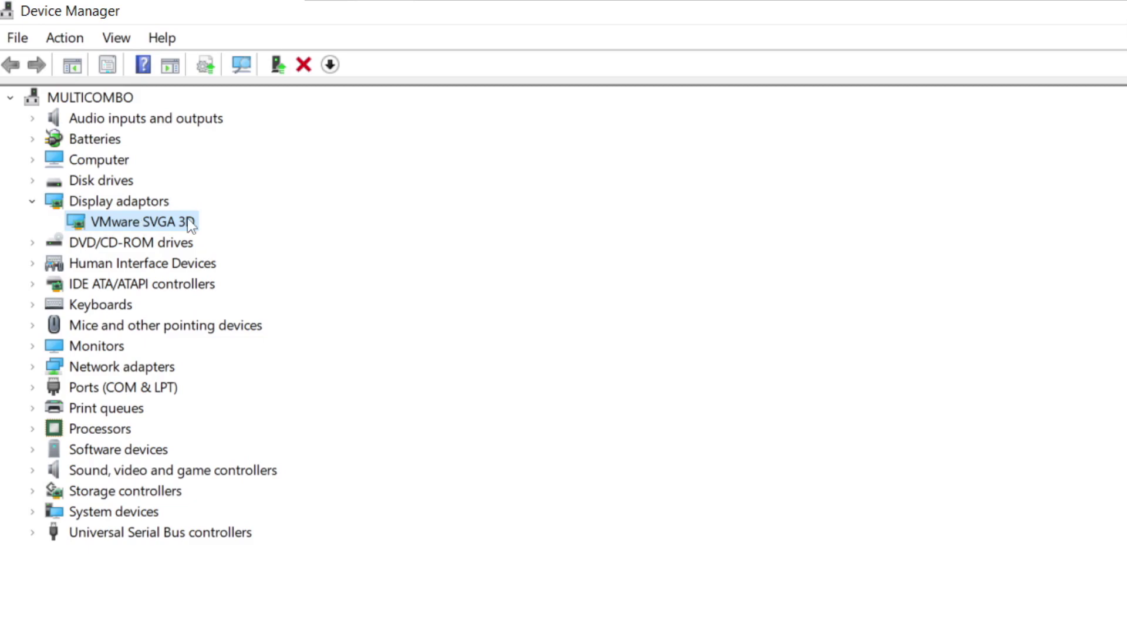
Auto-search VMware SVGA 3D drivers, then close the 'best driver already installed' result.
{"action": "right_click", "coordinate": [123, 226]}
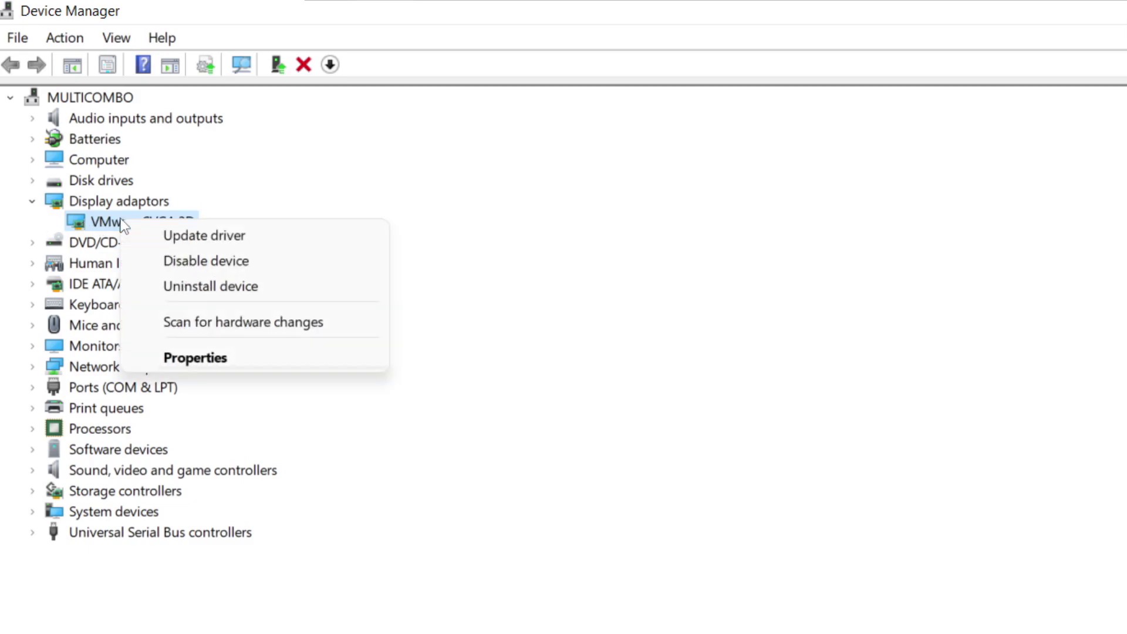
{"action": "left_click", "coordinate": [251, 238]}
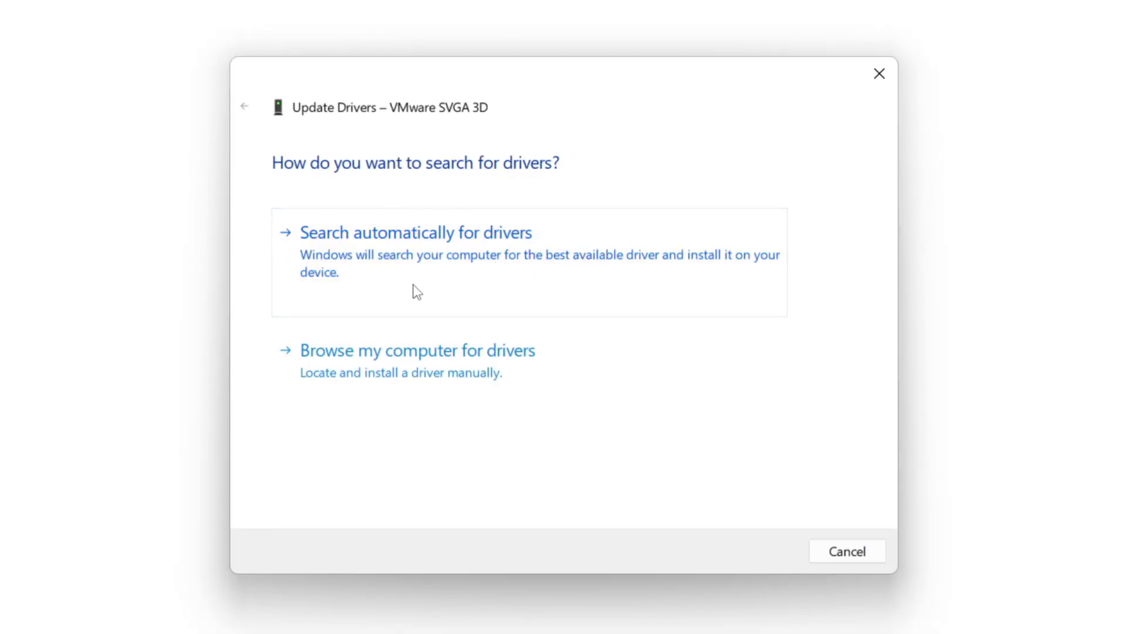
{"action": "left_click", "coordinate": [493, 263]}
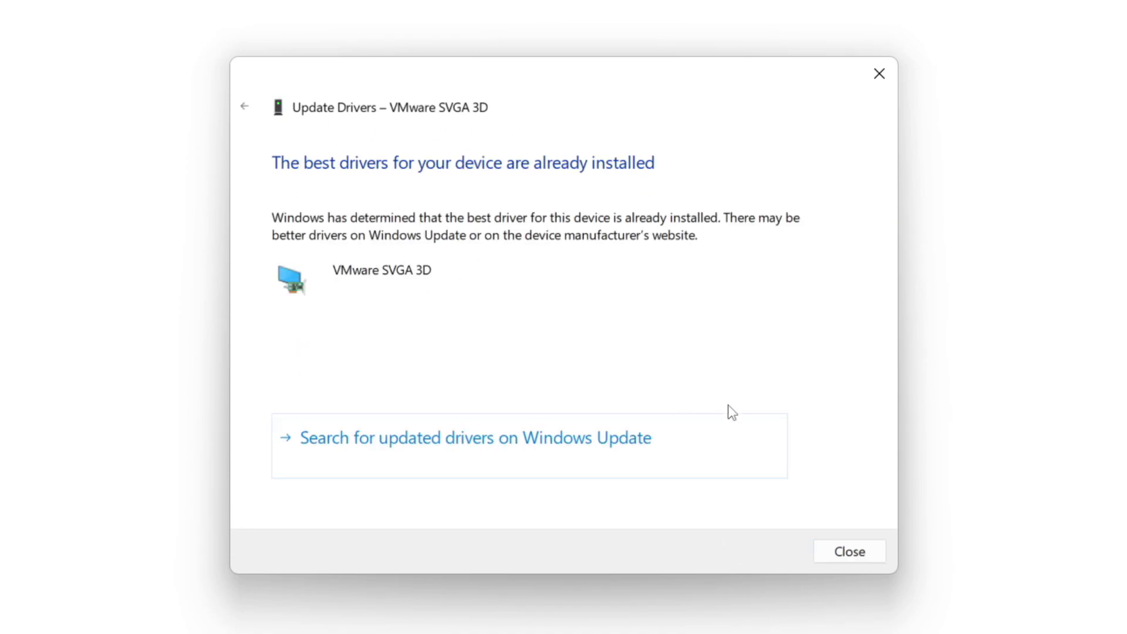
{"action": "left_click", "coordinate": [850, 551]}
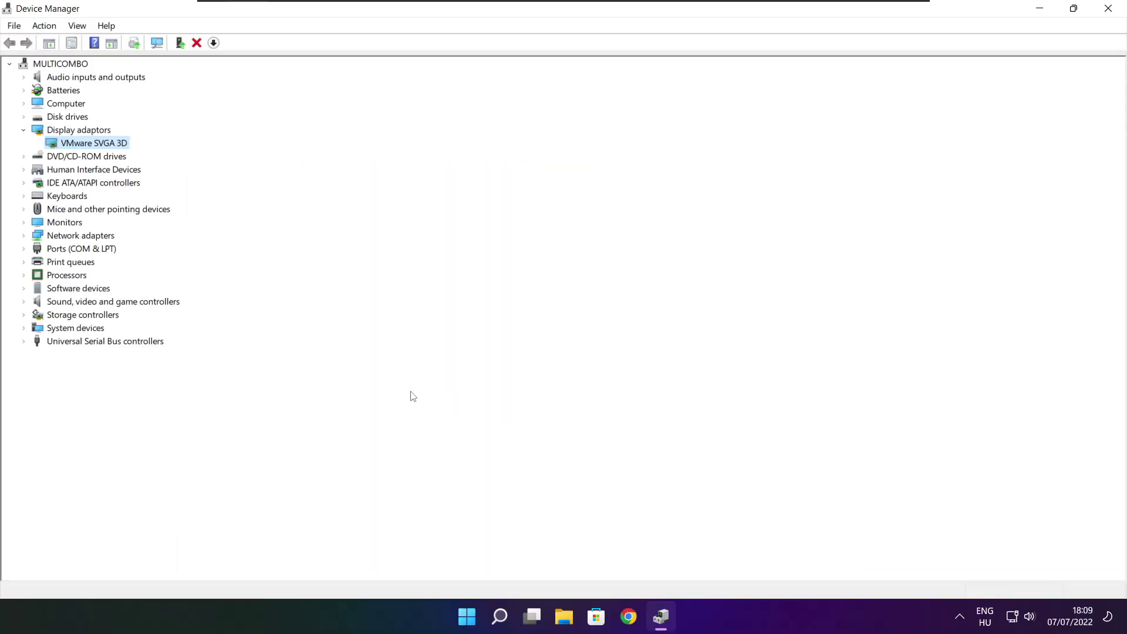
Expand Sound, video and game controllers and select High Definition Audio Device.
{"action": "left_click", "coordinate": [55, 375]}
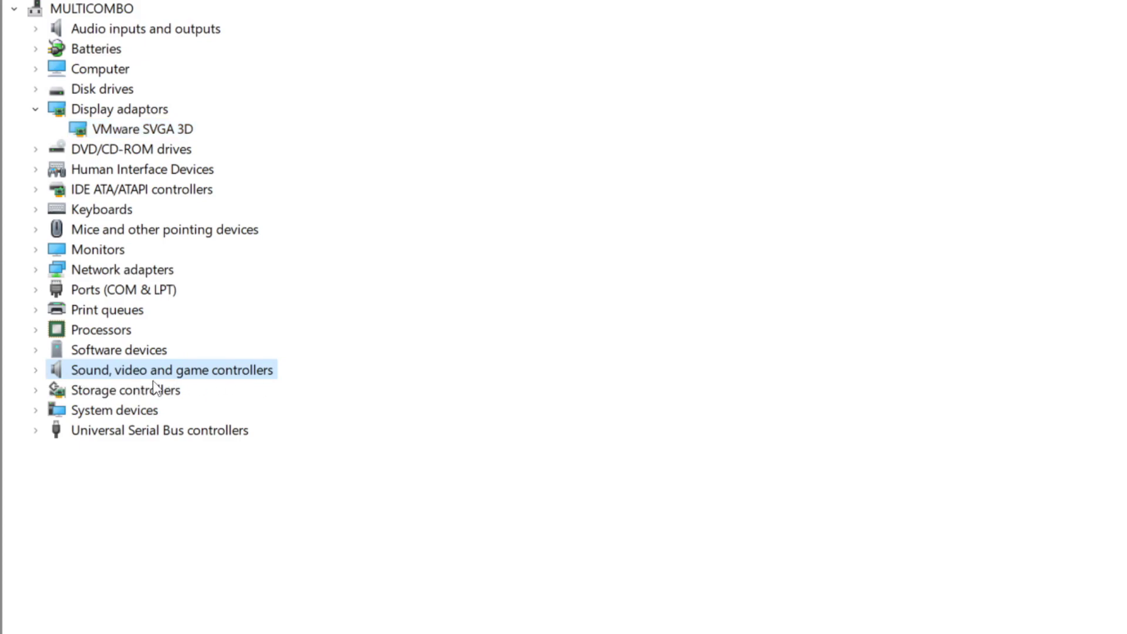
{"action": "left_click", "coordinate": [36, 371]}
{"action": "left_click", "coordinate": [203, 394]}
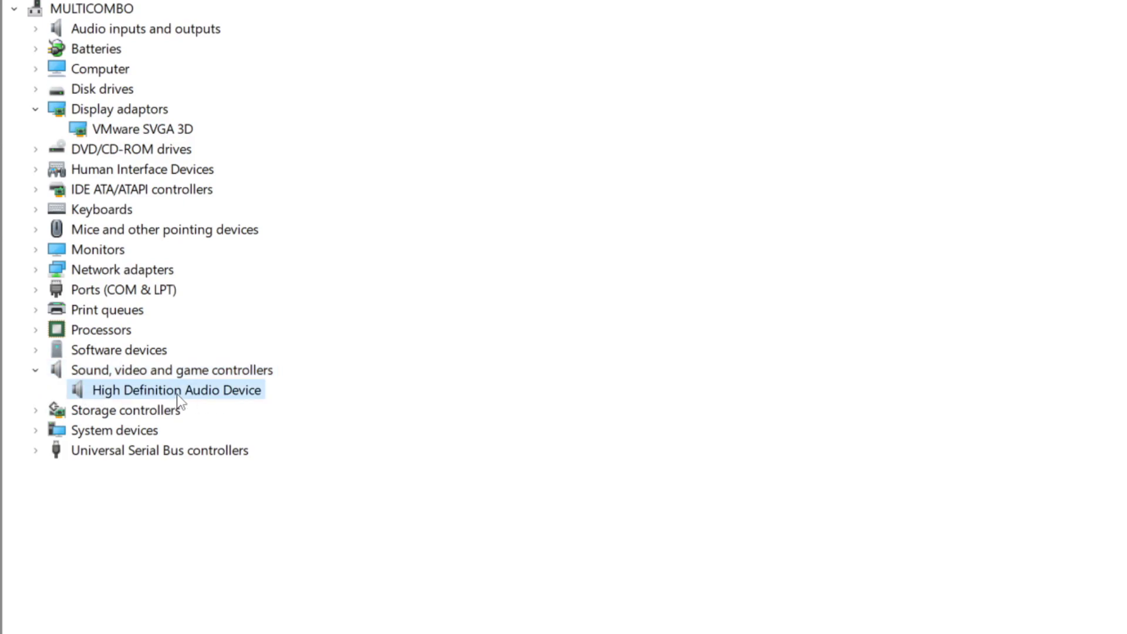
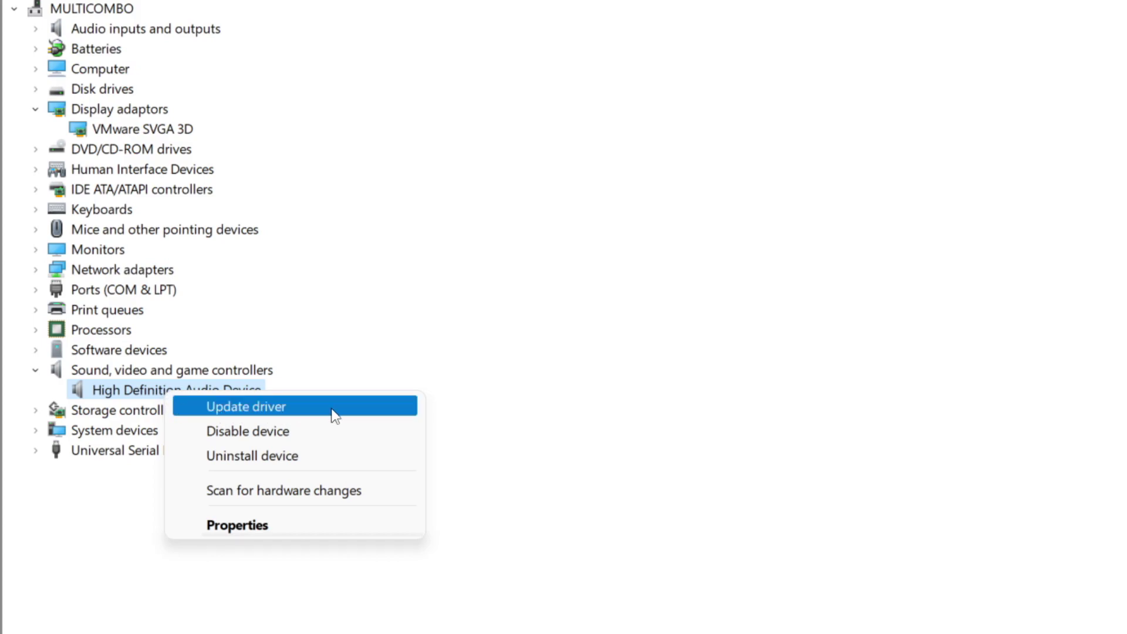
Auto-search for a newer High Definition Audio Device driver, confirm the best is installed, close Device Manager.
{"action": "left_click", "coordinate": [335, 415]}
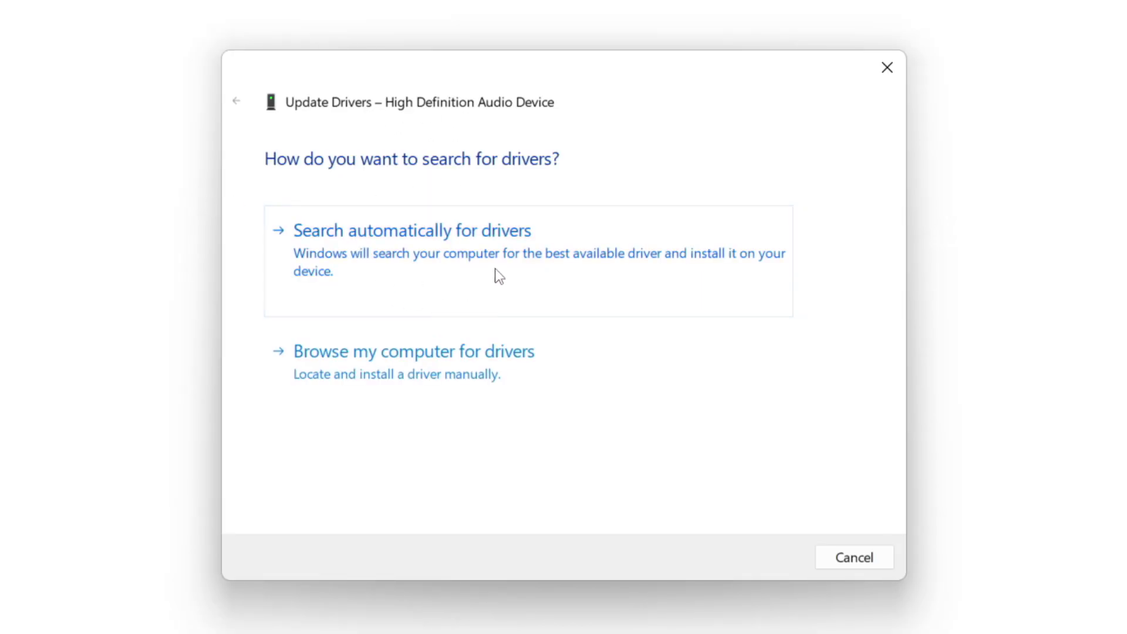
{"action": "left_click", "coordinate": [448, 253]}
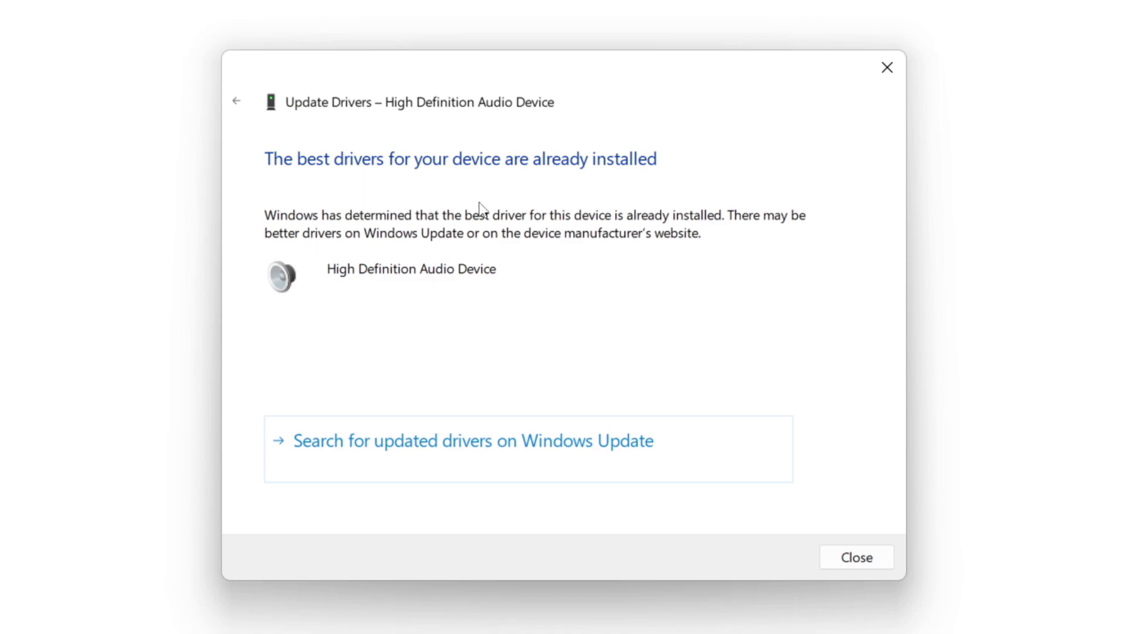
{"action": "left_click", "coordinate": [859, 557]}
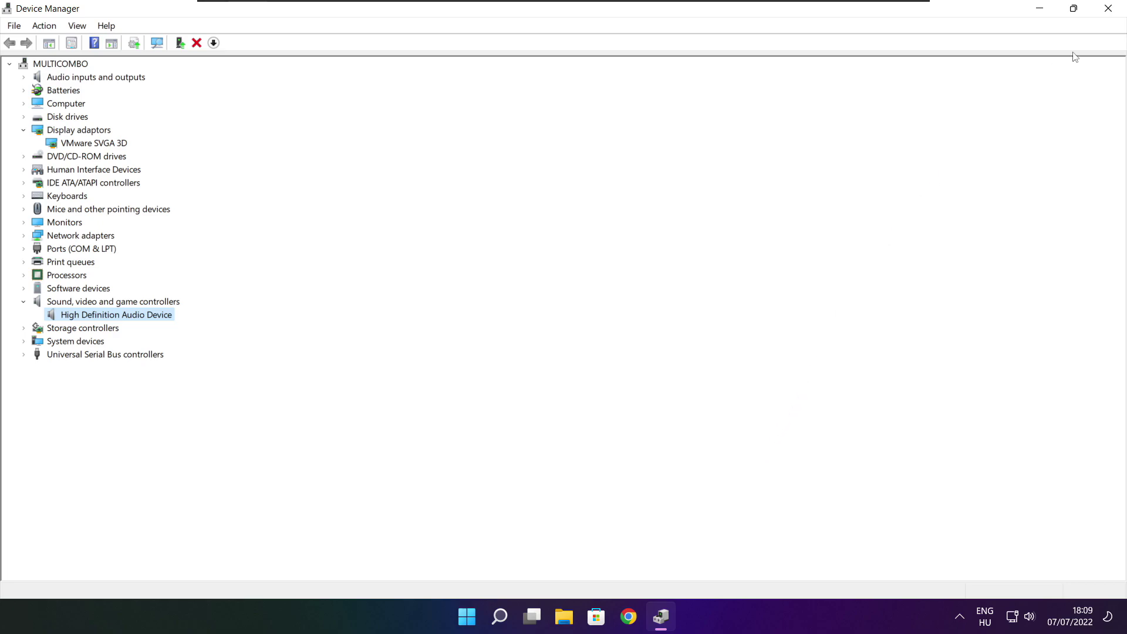
{"action": "left_click", "coordinate": [1108, 9]}
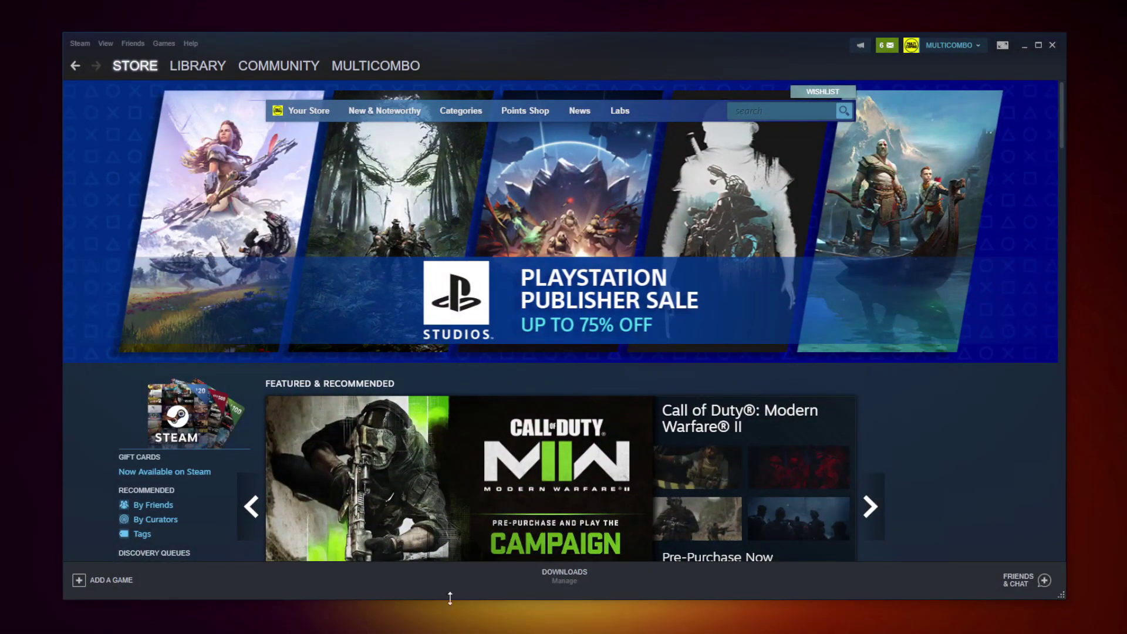
Verify the integrity of the NOT WORKING GAME's local files from its Steam Library properties.
{"action": "left_click", "coordinate": [193, 63]}
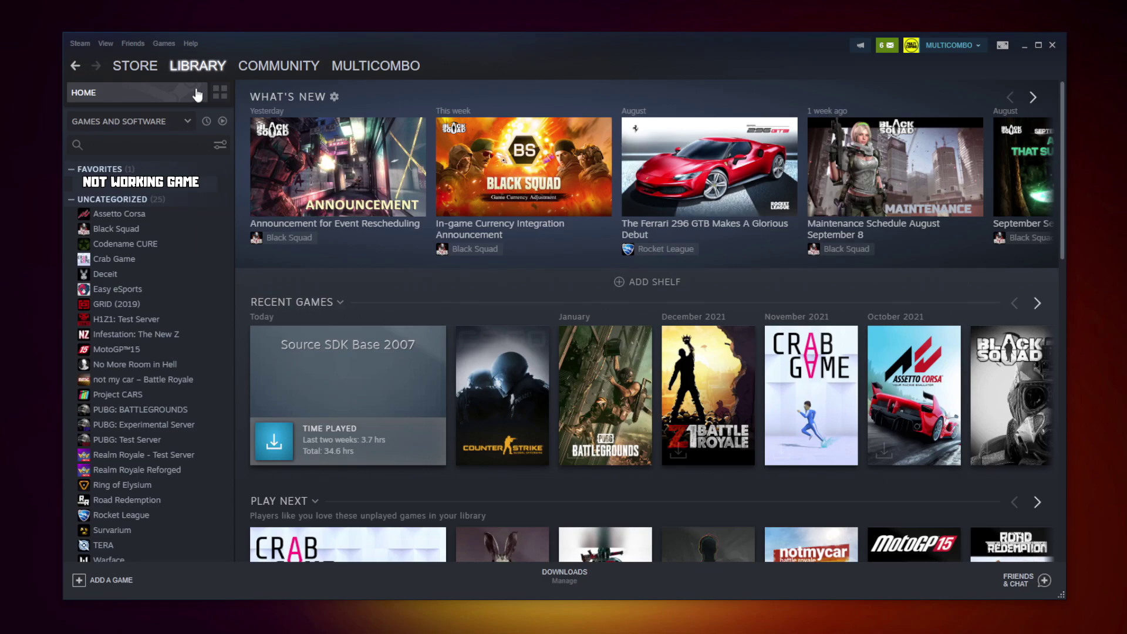
{"action": "right_click", "coordinate": [220, 187]}
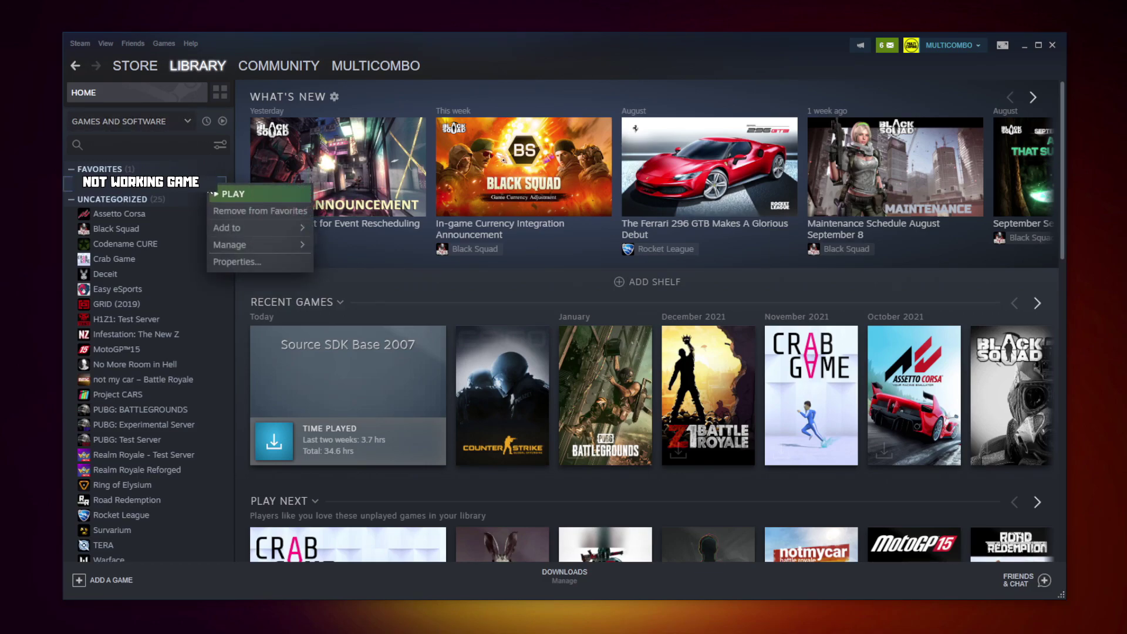
{"action": "left_click", "coordinate": [251, 260]}
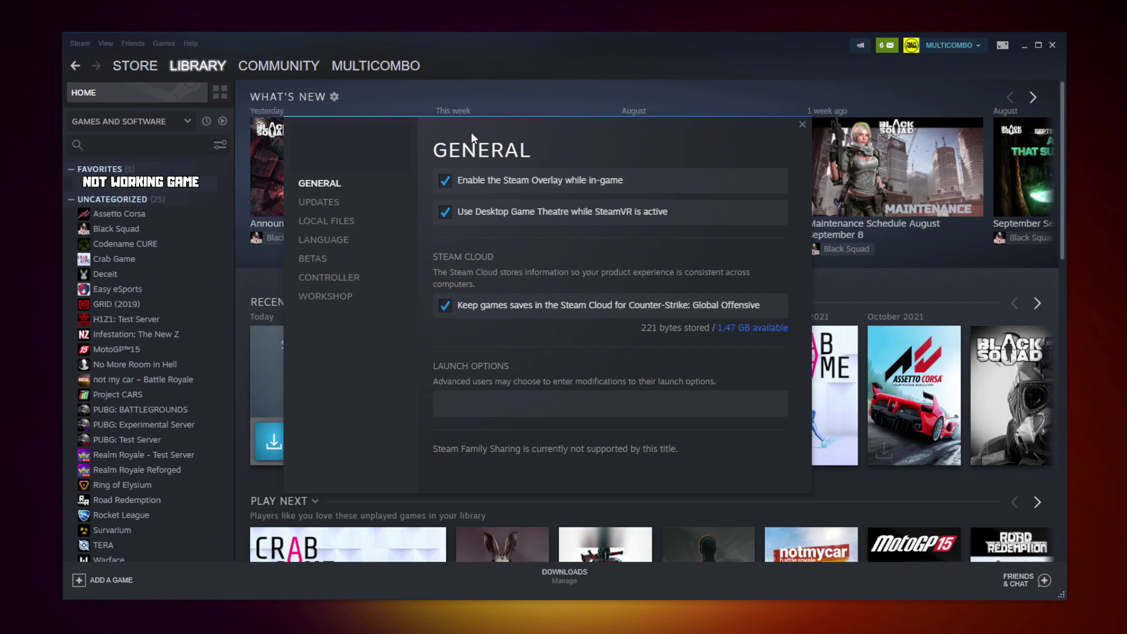
{"action": "left_click", "coordinate": [332, 228]}
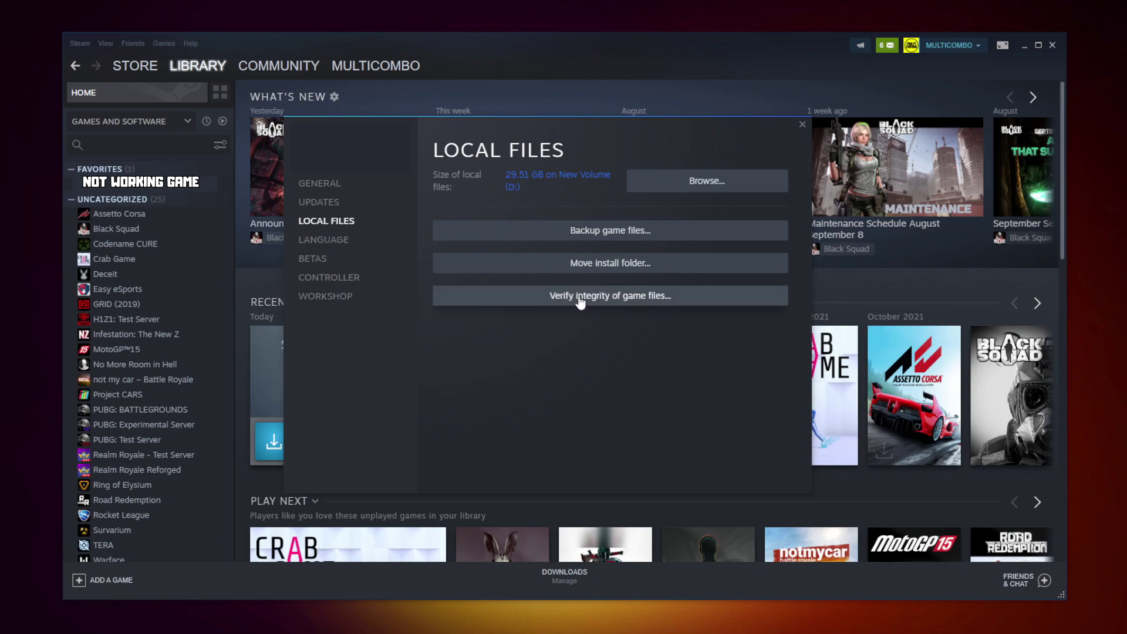
{"action": "left_click", "coordinate": [614, 298]}
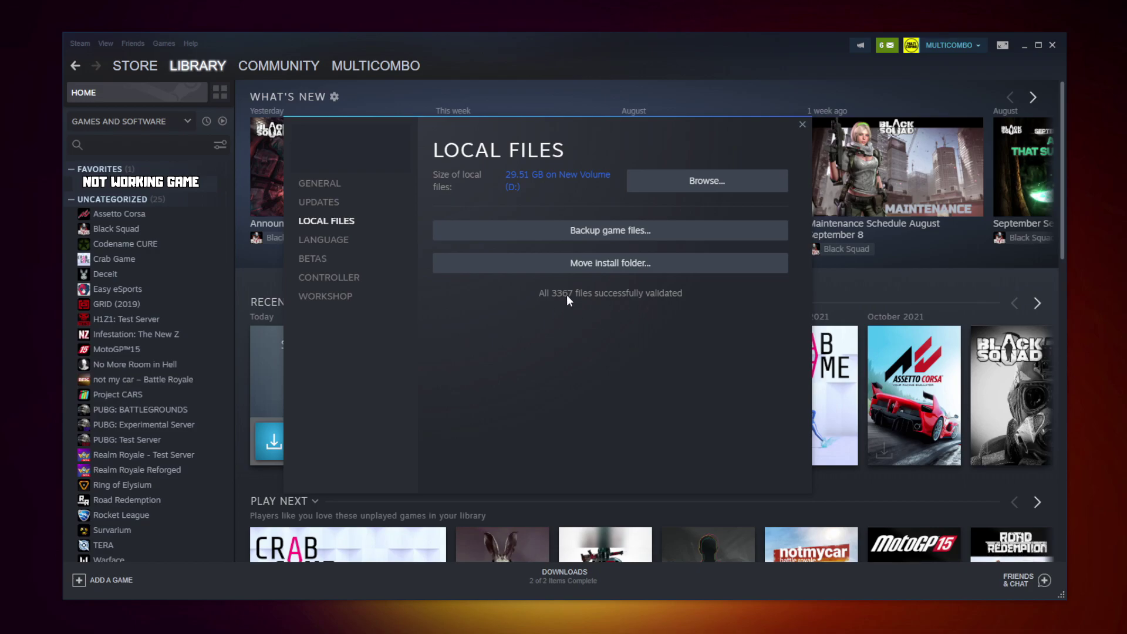
Set the game exe to Windows 8 compatibility, fullscreen optimizations off, run as administrator, and apply.
{"action": "left_click", "coordinate": [695, 180]}
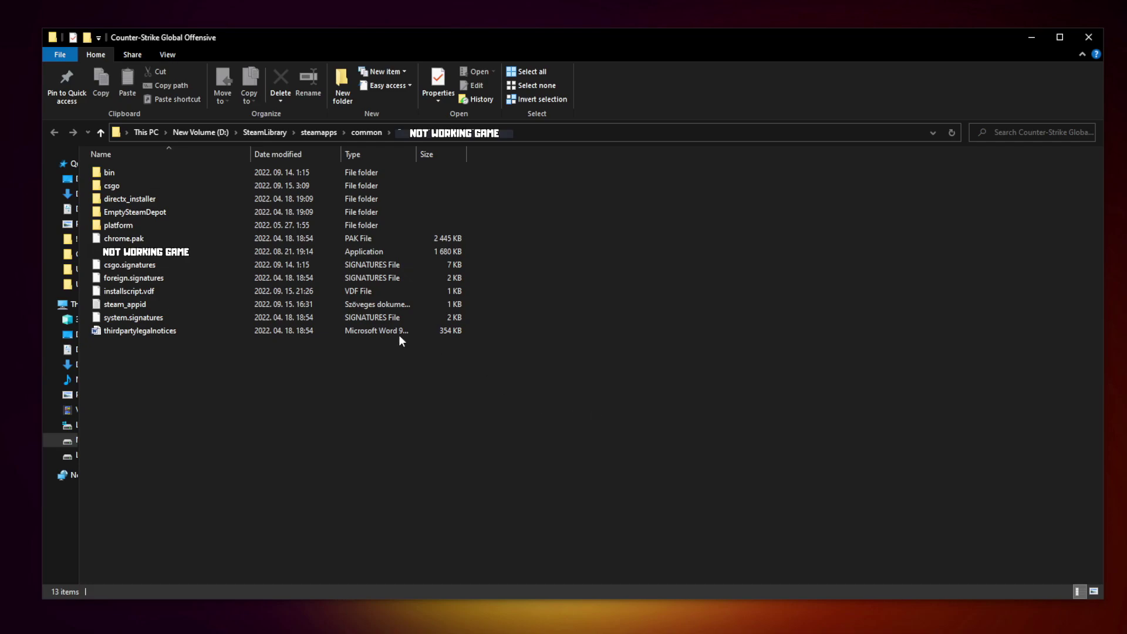
{"action": "left_click", "coordinate": [159, 253]}
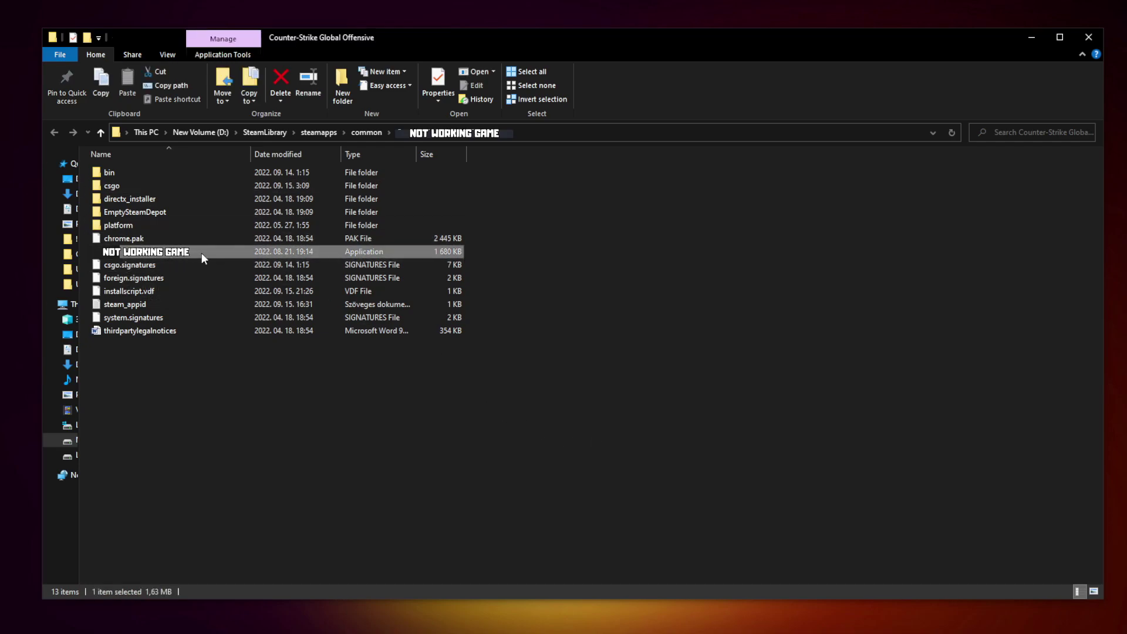
{"action": "right_click", "coordinate": [226, 252]}
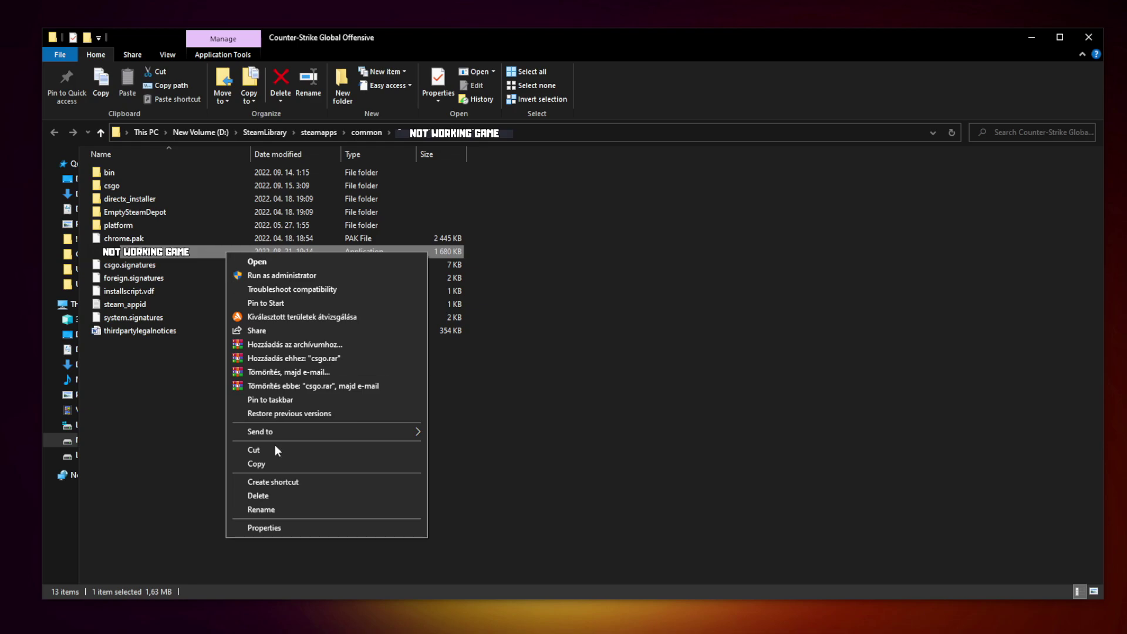
{"action": "left_click", "coordinate": [325, 526]}
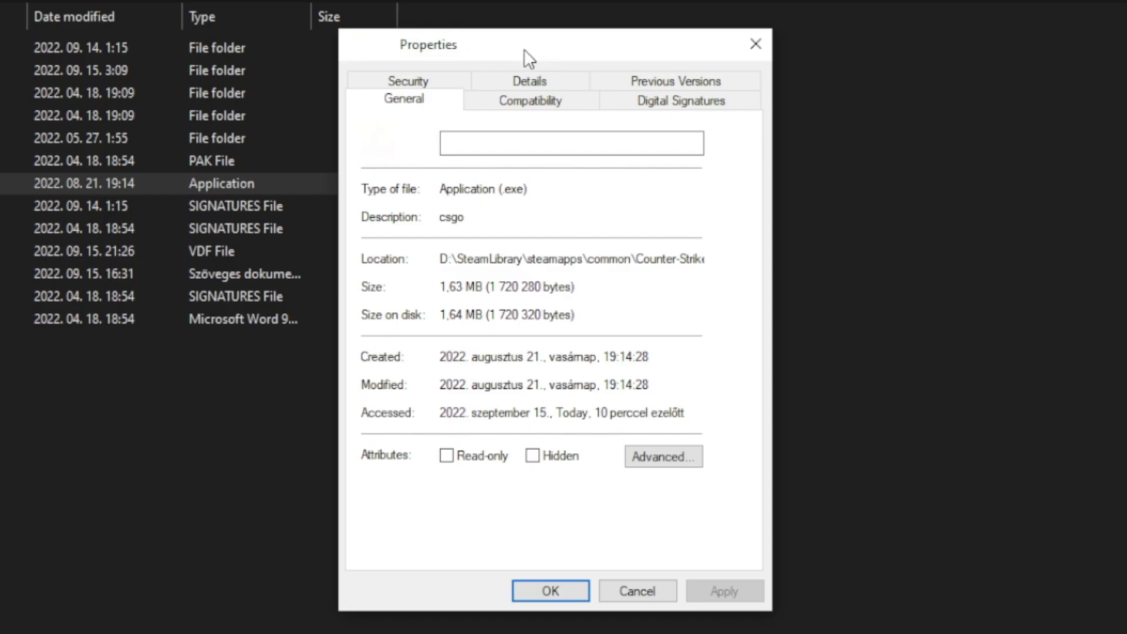
{"action": "left_click", "coordinate": [530, 100]}
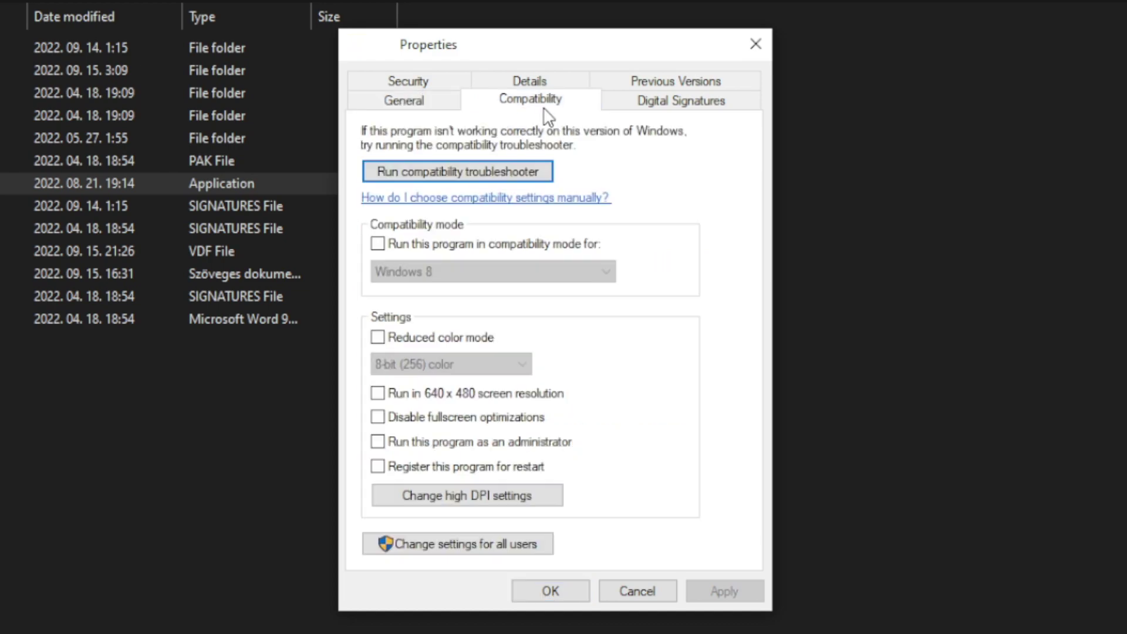
{"action": "left_click", "coordinate": [378, 244]}
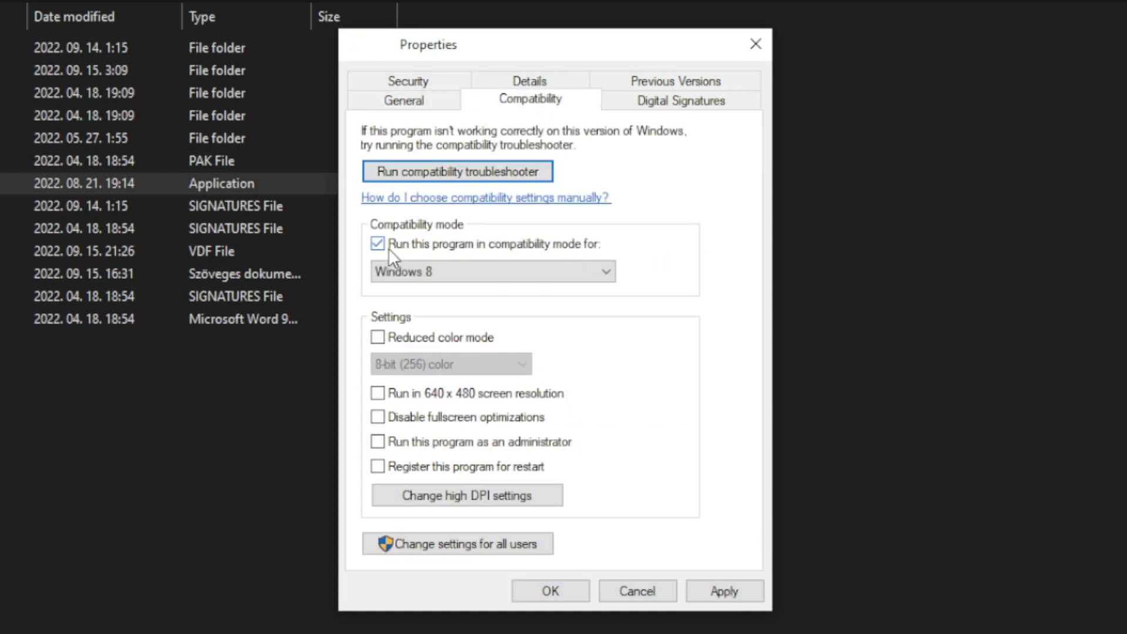
{"action": "left_click", "coordinate": [436, 271]}
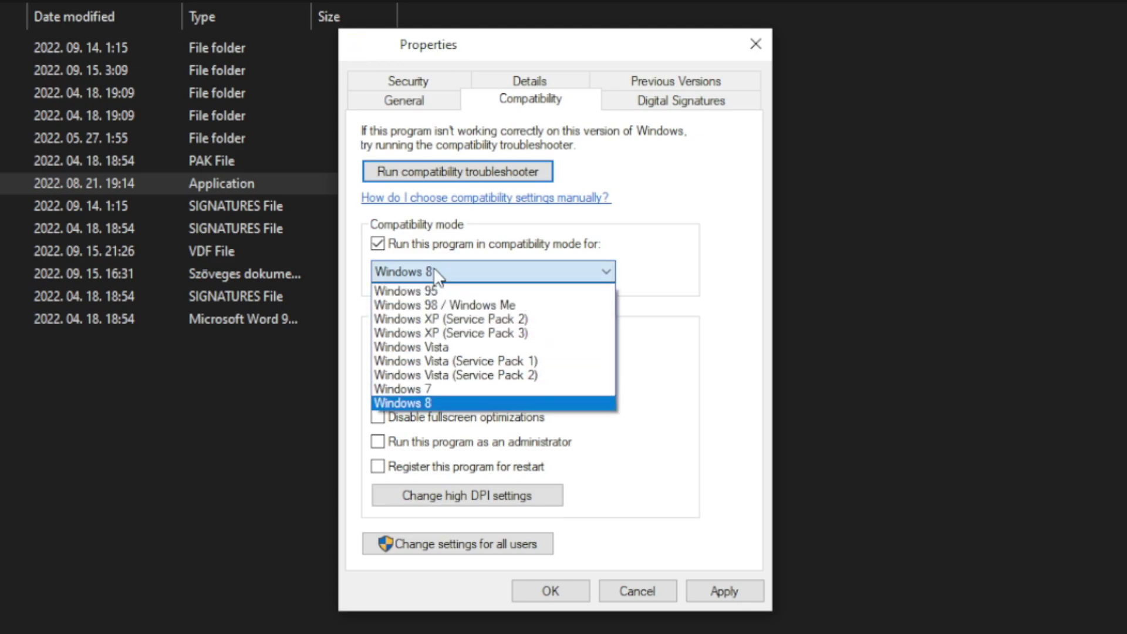
{"action": "left_click", "coordinate": [432, 402]}
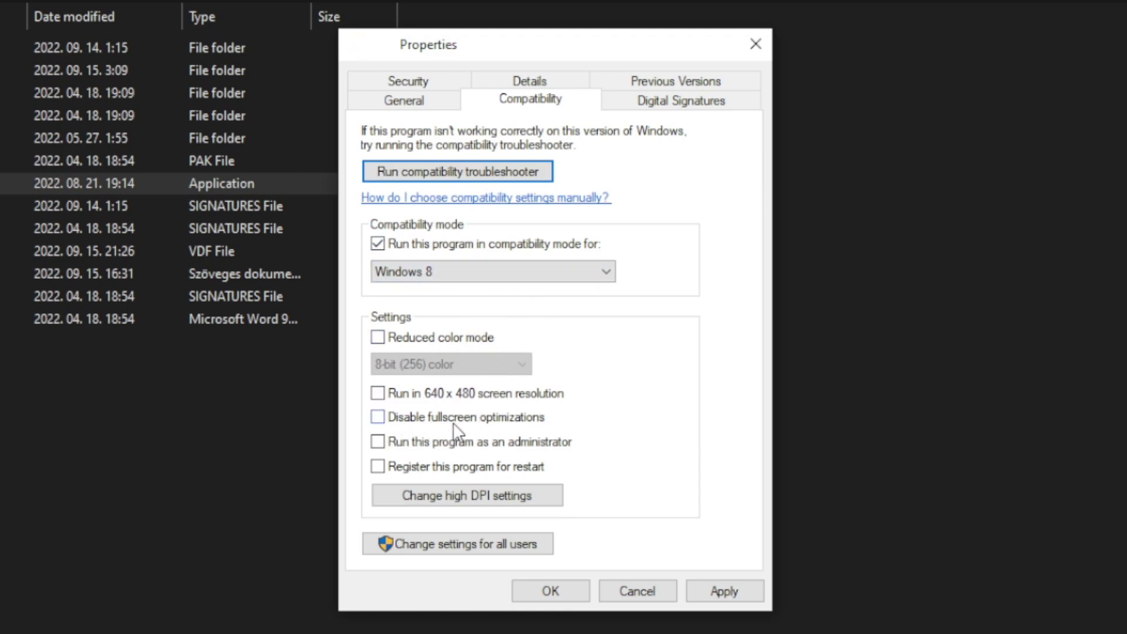
{"action": "left_click", "coordinate": [378, 416]}
{"action": "left_click", "coordinate": [543, 449]}
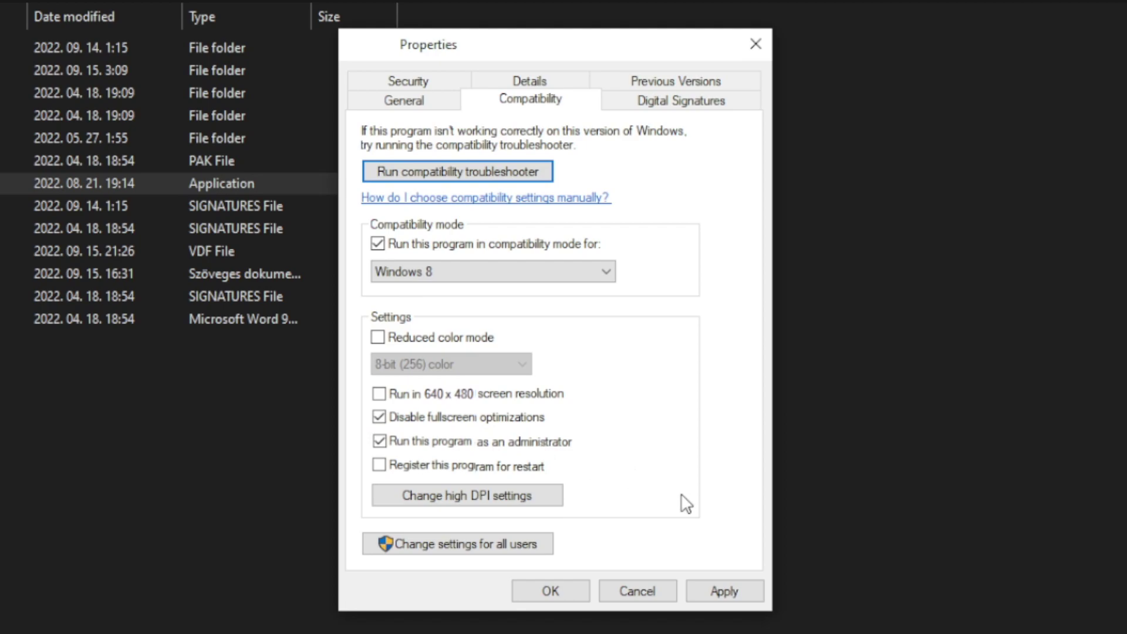
{"action": "left_click", "coordinate": [723, 591]}
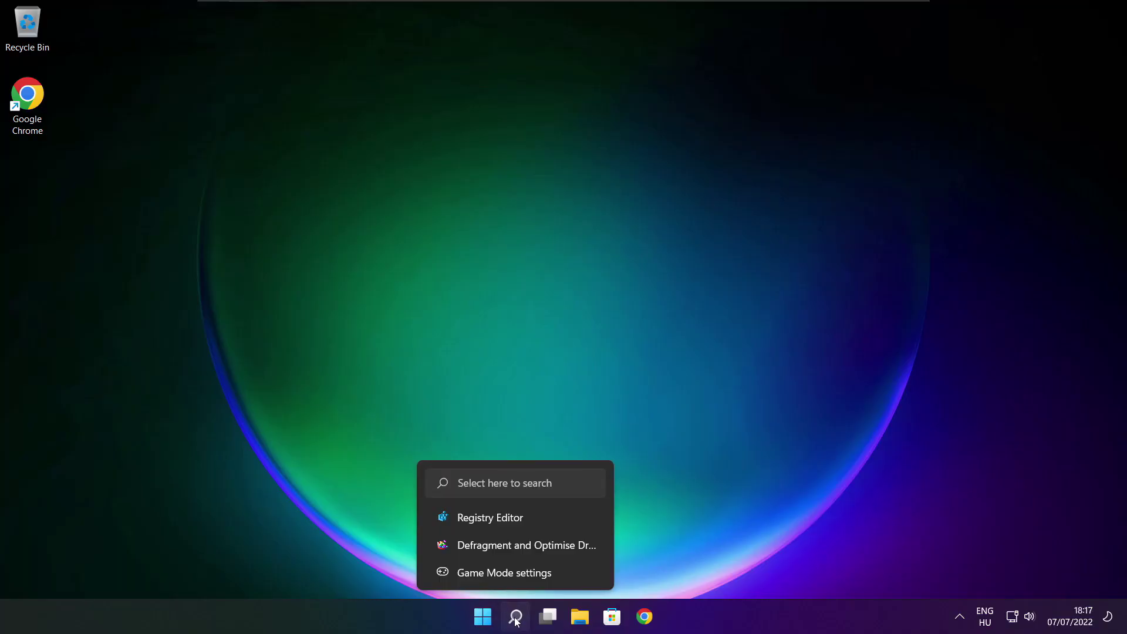
Run a Windows Update check from Settings, confirm the PC is up to date, and close Settings.
{"action": "left_click", "coordinate": [517, 615]}
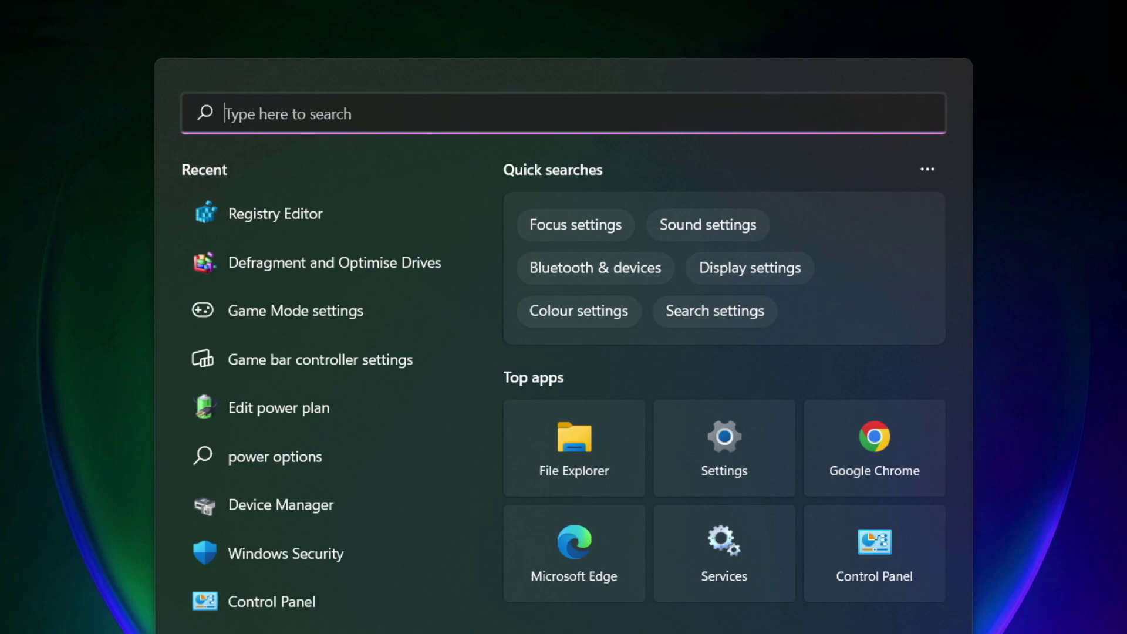
{"action": "type", "text": "updates"}
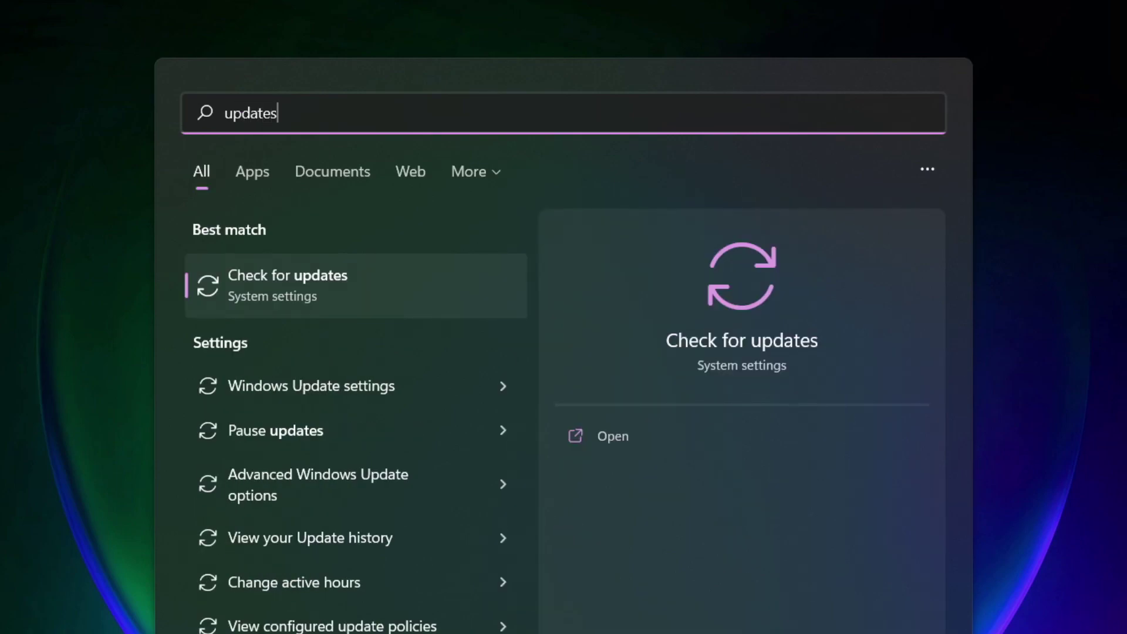
{"action": "left_click", "coordinate": [341, 286]}
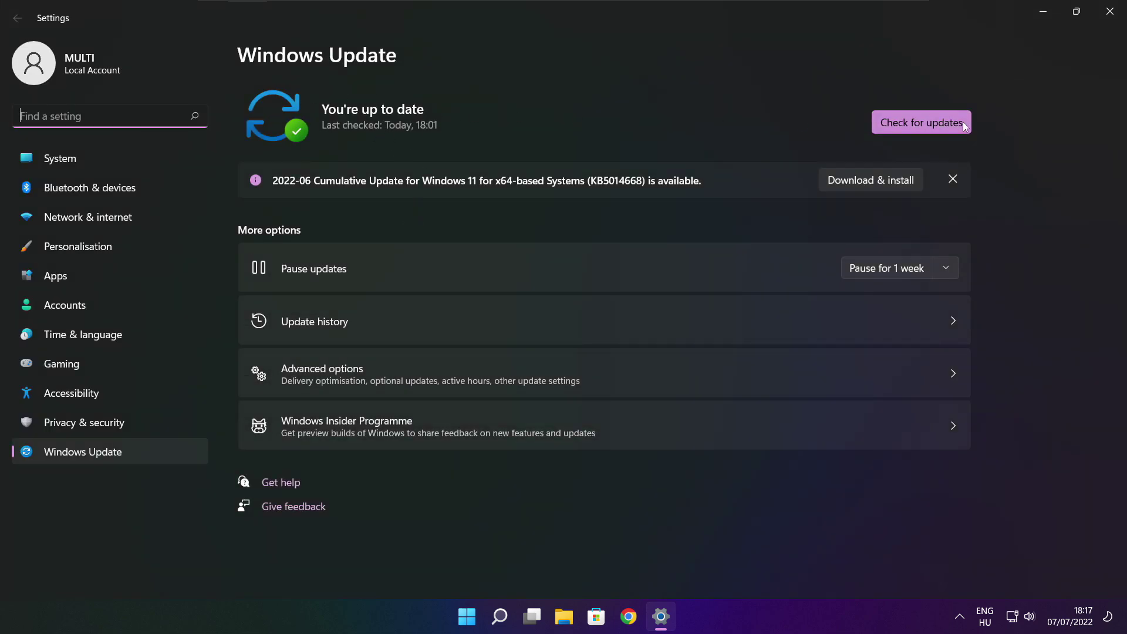
{"action": "left_click", "coordinate": [921, 123]}
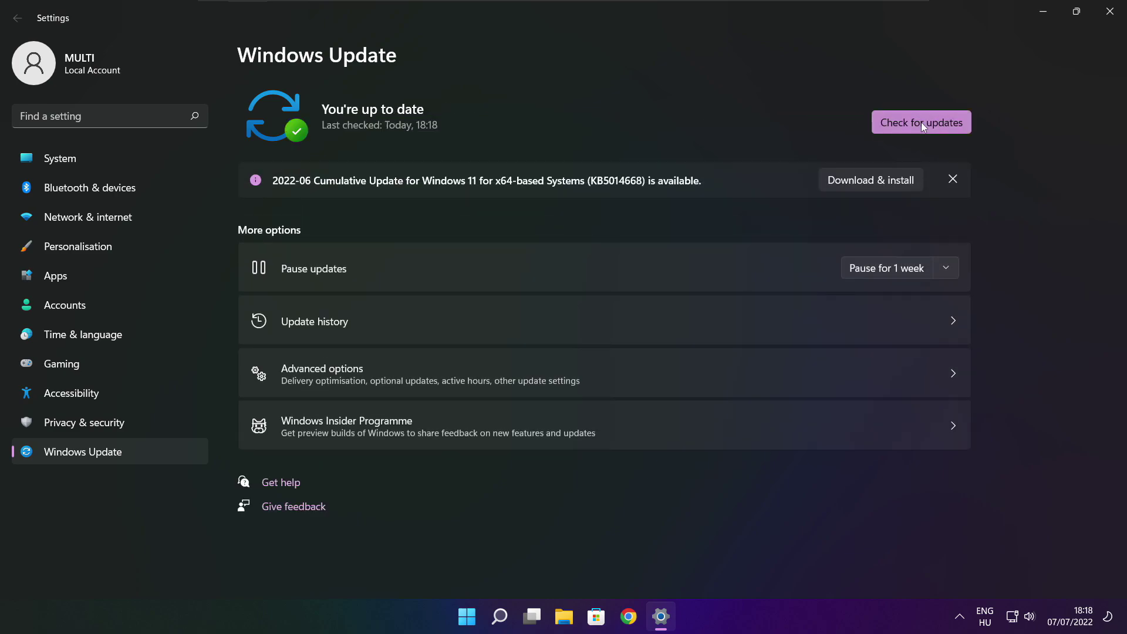
{"action": "left_click", "coordinate": [1108, 16]}
{"action": "mouse_move", "coordinate": [644, 617]}
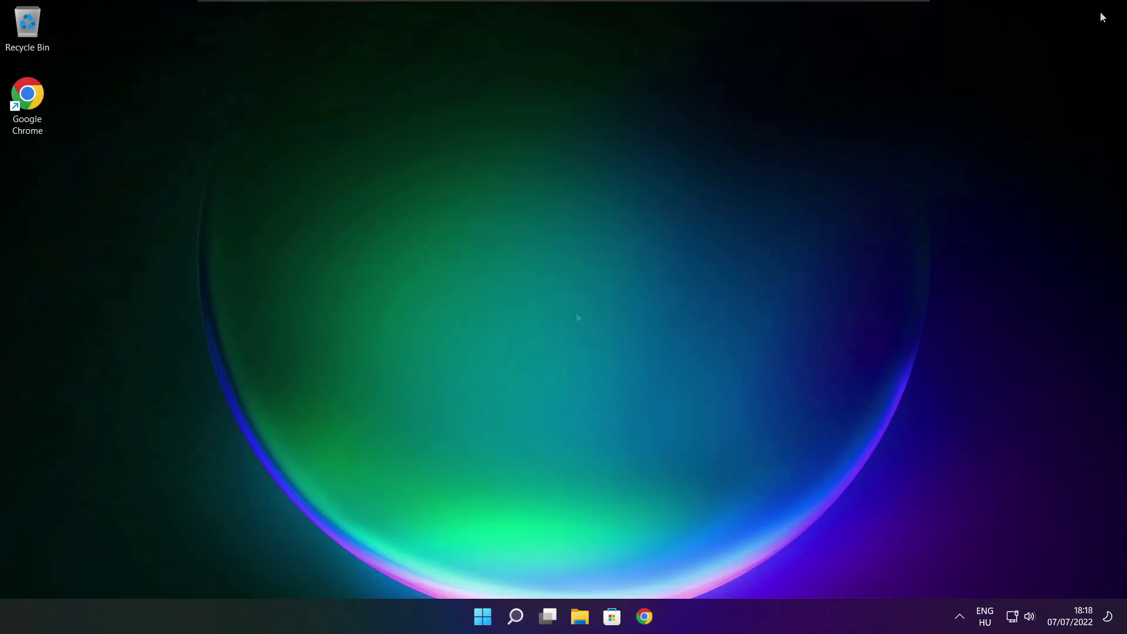
Download dxwebsetup.exe, the DirectX End-User Runtime Web Installer, and run it.
{"action": "left_click", "coordinate": [646, 619]}
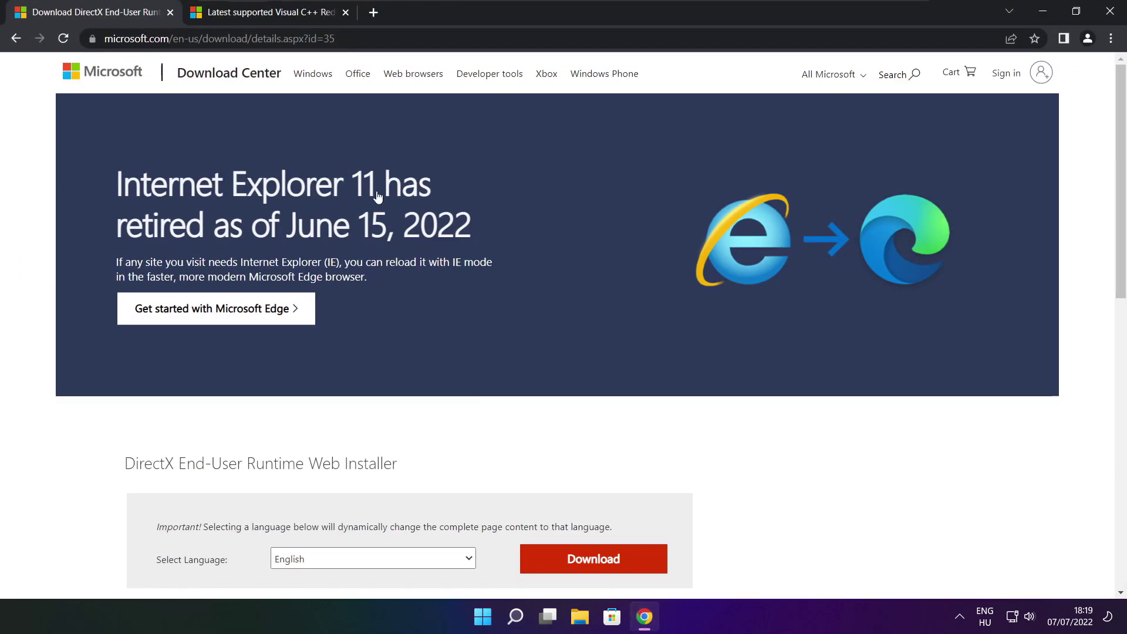
{"action": "left_click", "coordinate": [344, 38]}
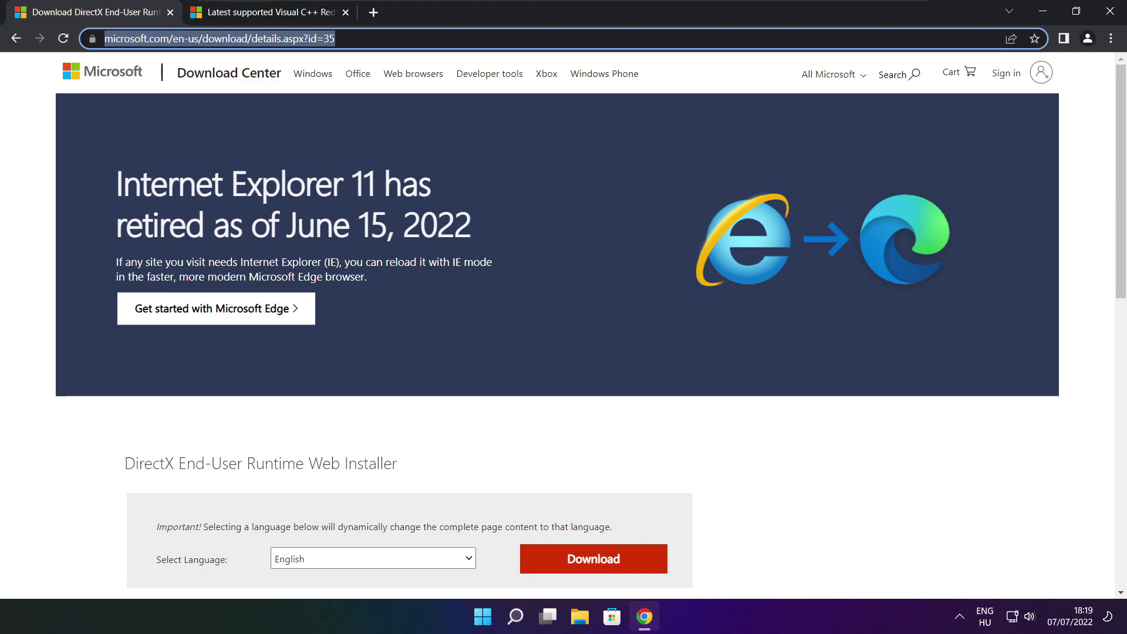
{"action": "key", "text": "End"}
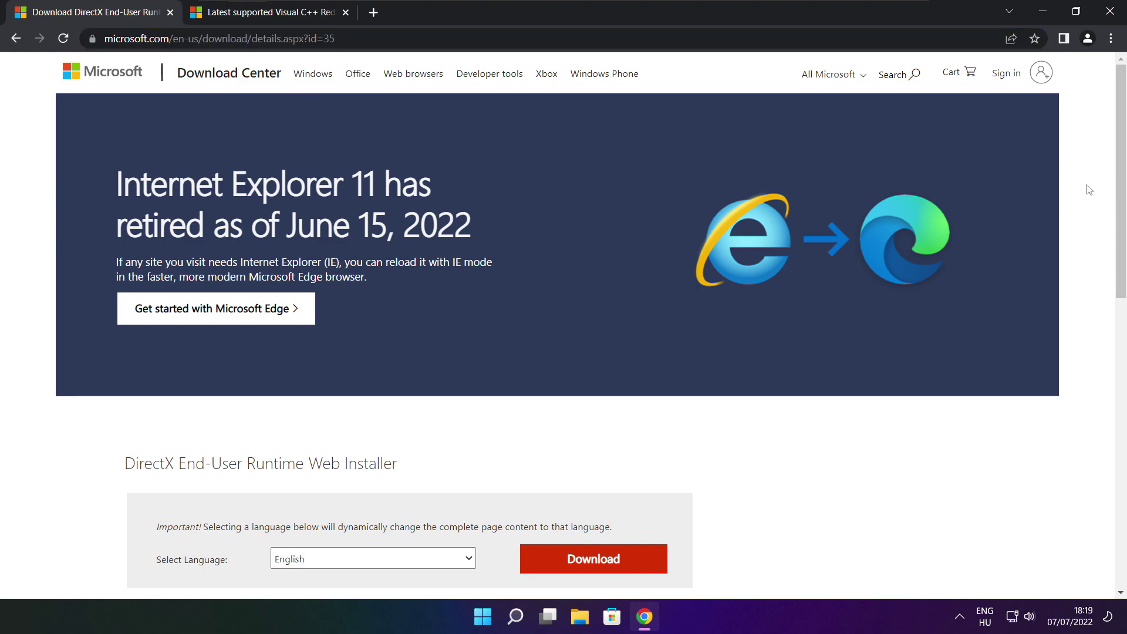
{"action": "left_click_drag", "start_coordinate": [1120, 164], "coordinate": [1119, 255]}
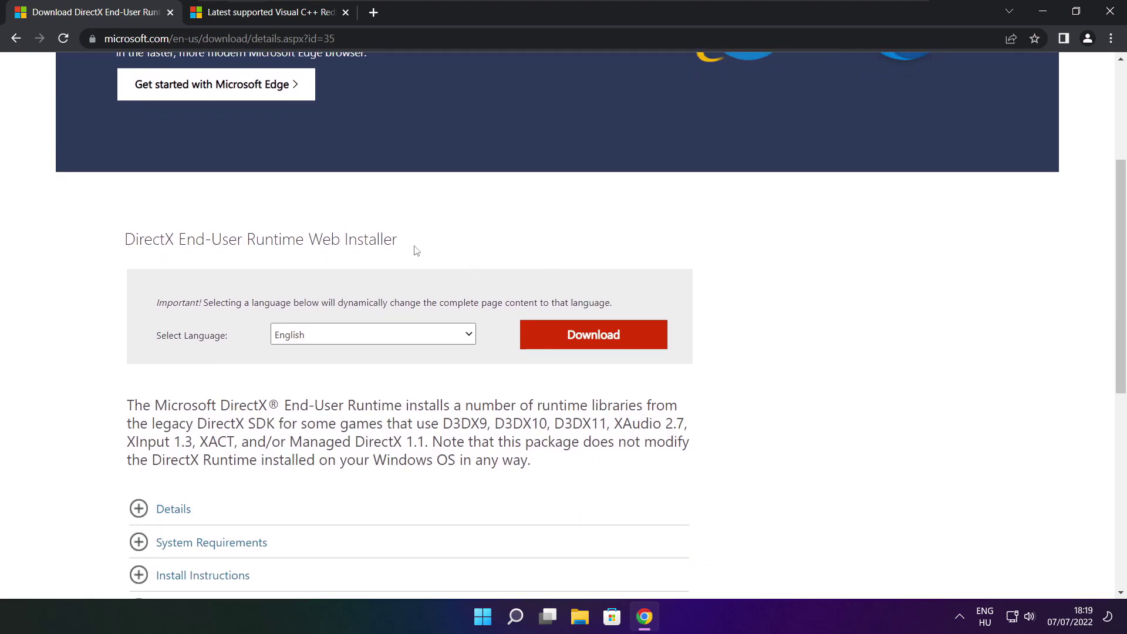
{"action": "left_click_drag", "start_coordinate": [404, 240], "coordinate": [244, 240]}
{"action": "left_click", "coordinate": [480, 248]}
{"action": "left_click", "coordinate": [597, 338]}
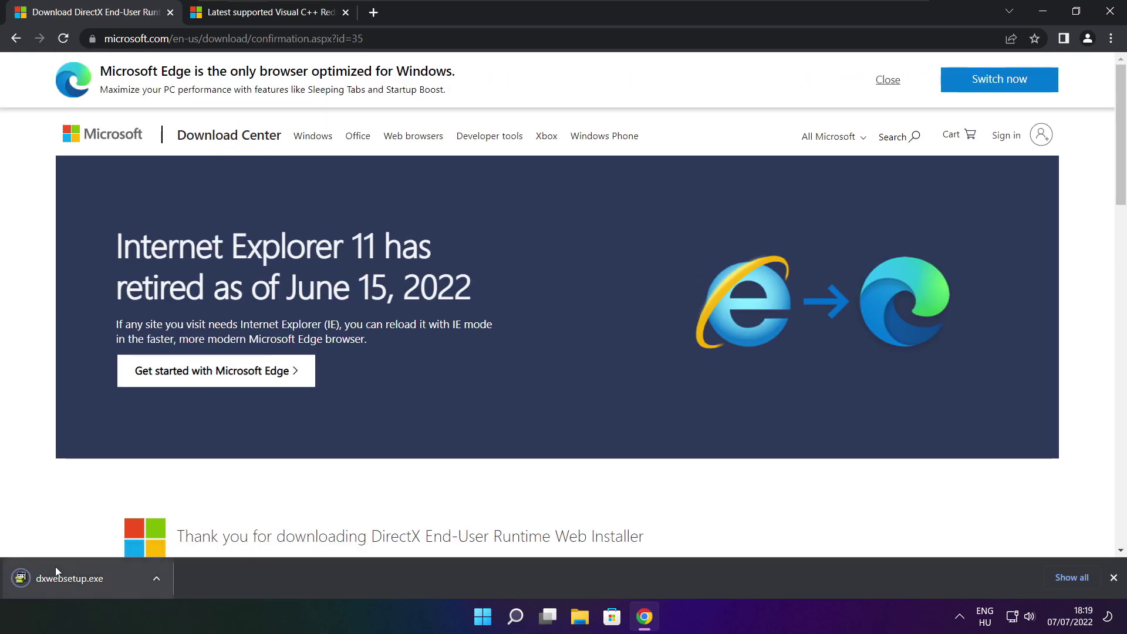
{"action": "left_click", "coordinate": [106, 579]}
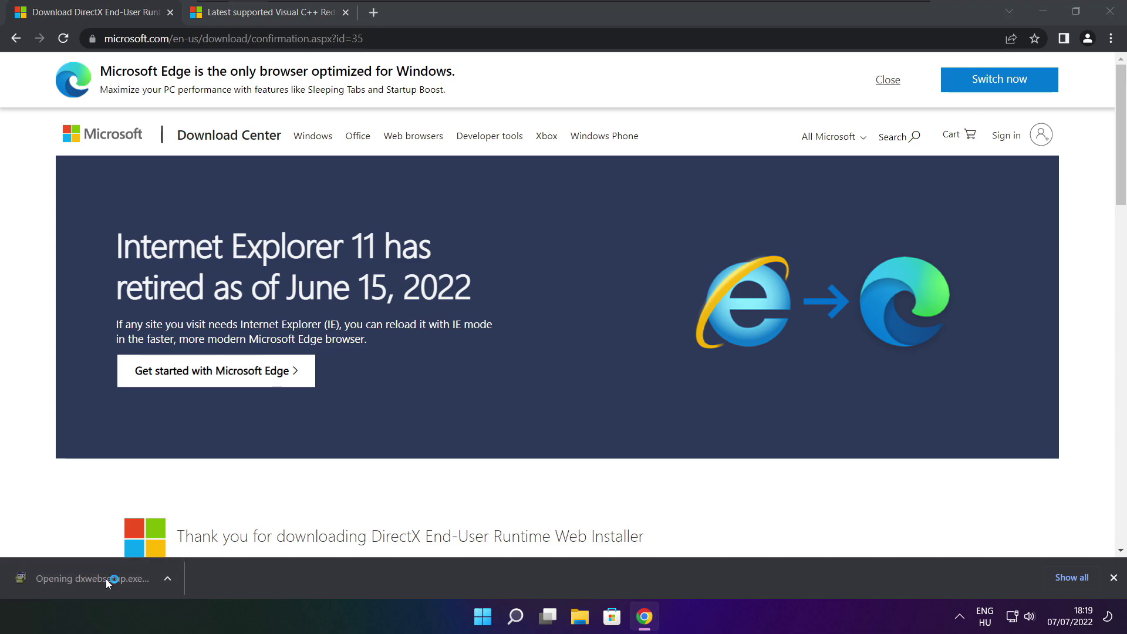
Install the DirectX runtime components, accepting the license and skipping the Bing Bar, then finish setup.
{"action": "left_click_drag", "start_coordinate": [238, 88], "coordinate": [536, 168]}
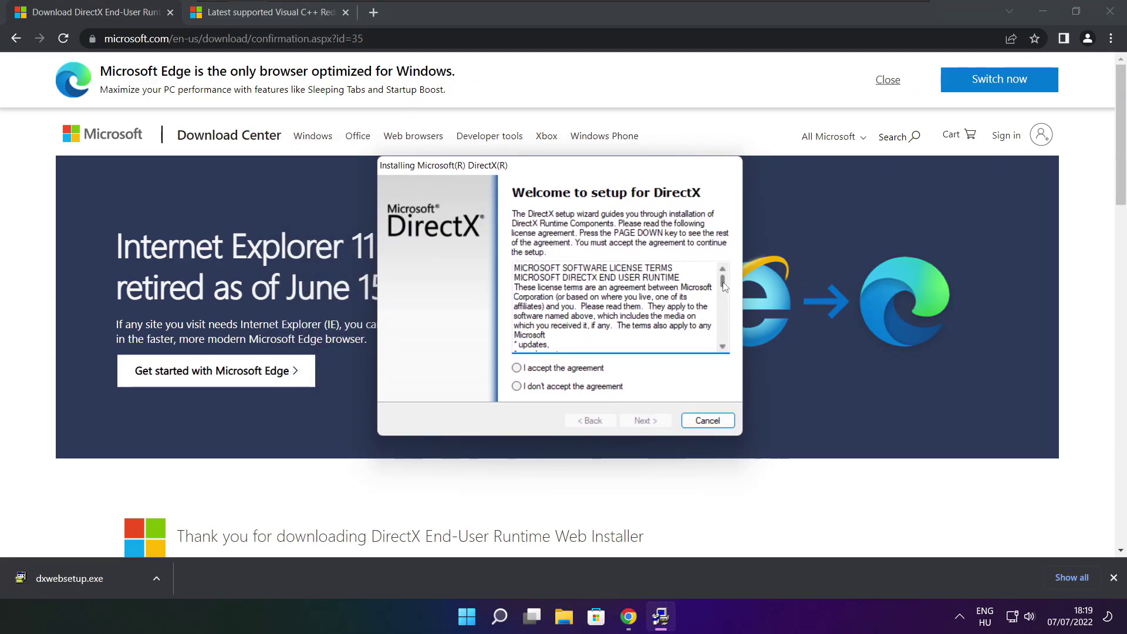
{"action": "scroll", "coordinate": [617, 303], "scroll_direction": "down", "scroll_amount": 10}
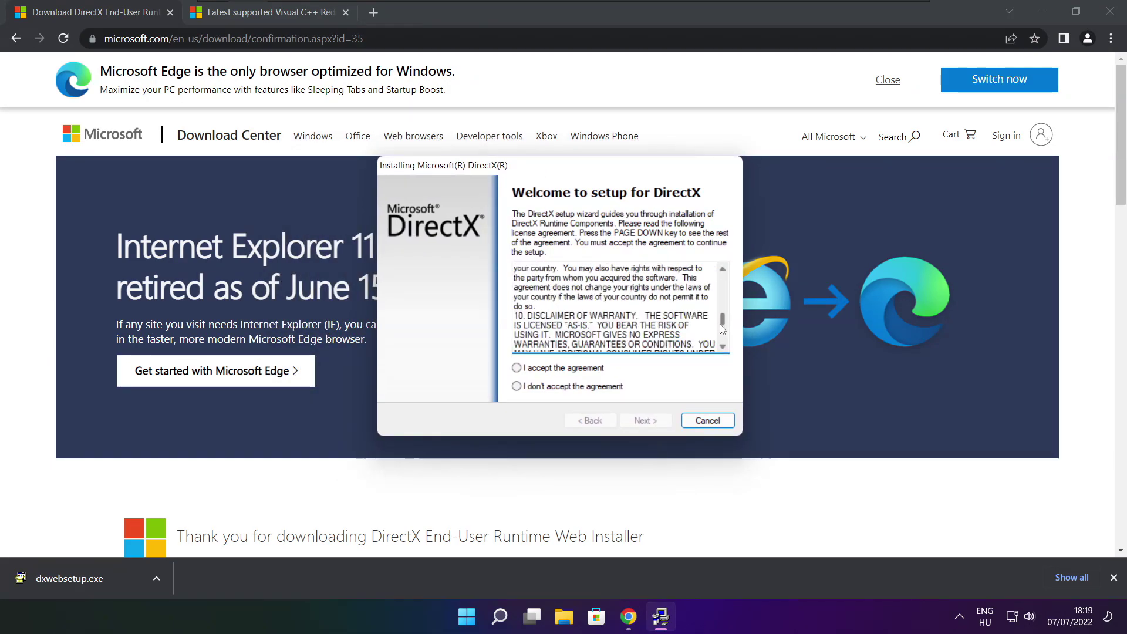
{"action": "left_click", "coordinate": [539, 369]}
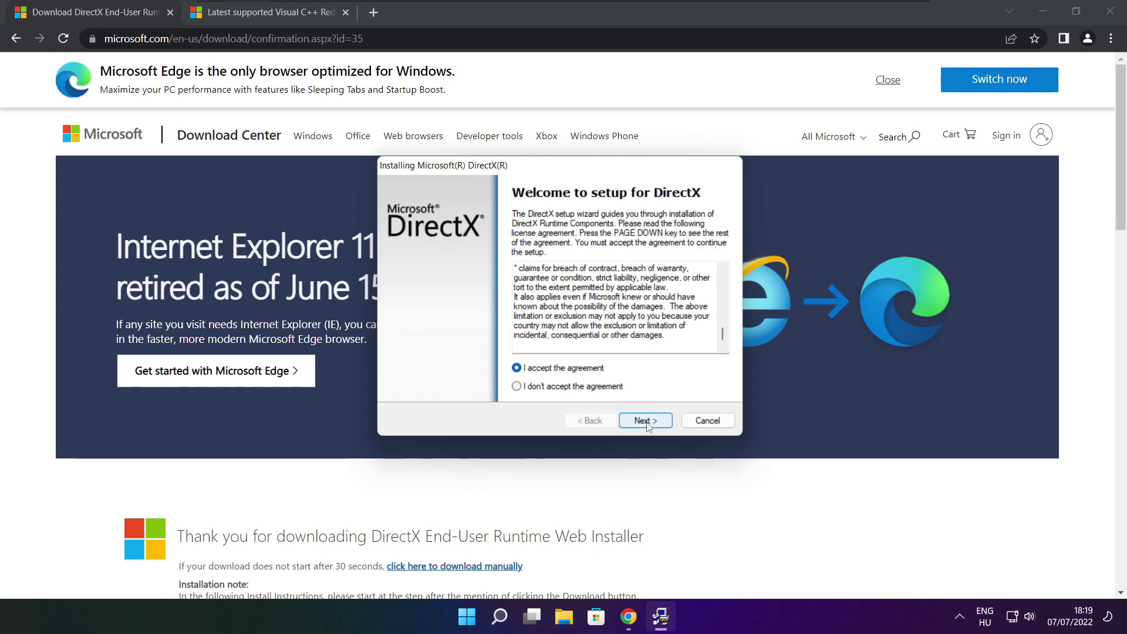
{"action": "left_click", "coordinate": [646, 420]}
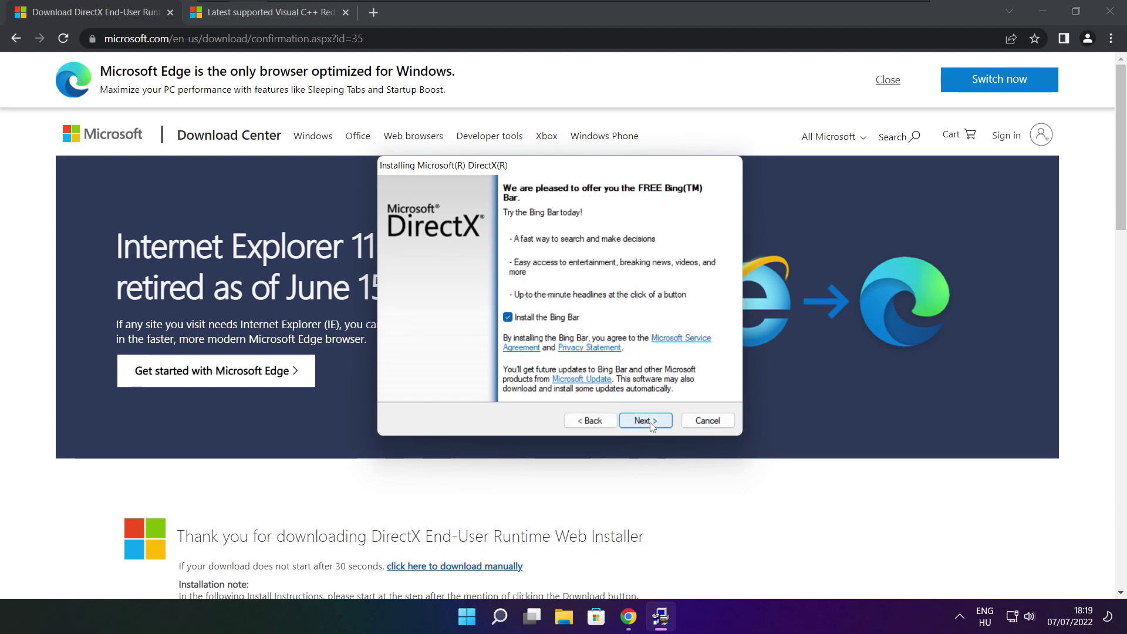
{"action": "left_click", "coordinate": [508, 317]}
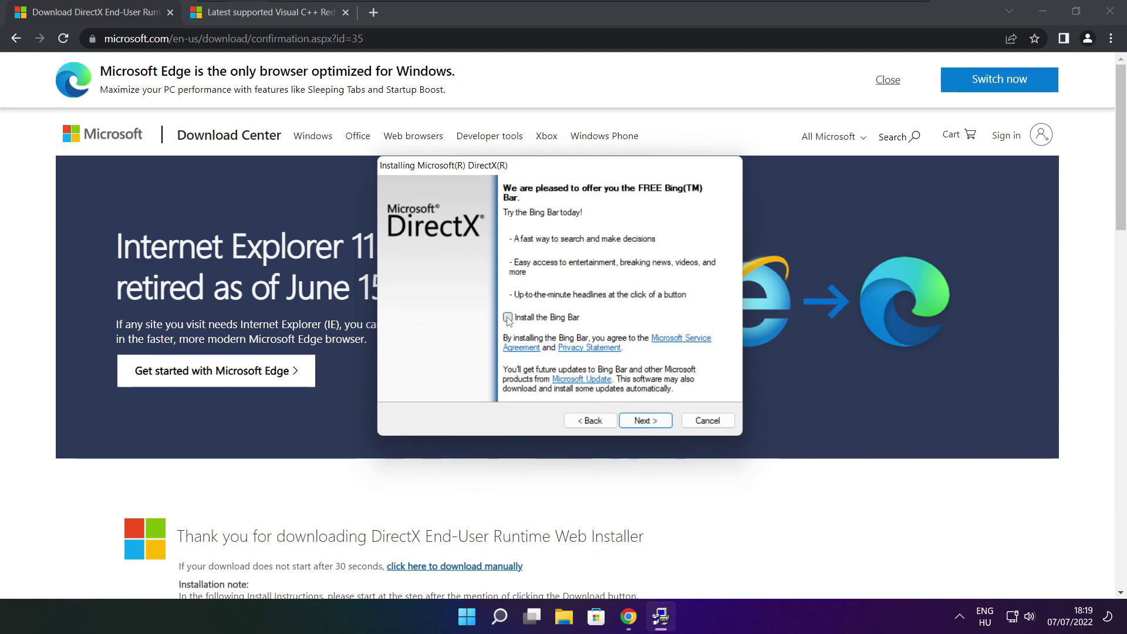
{"action": "left_click", "coordinate": [645, 420]}
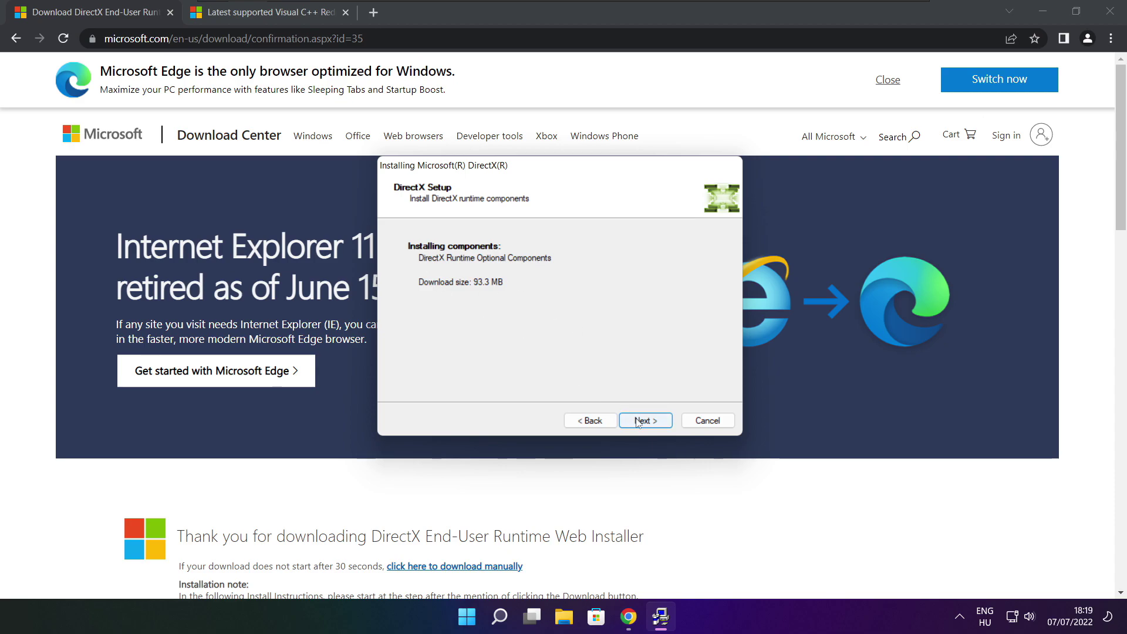
{"action": "left_click", "coordinate": [646, 420]}
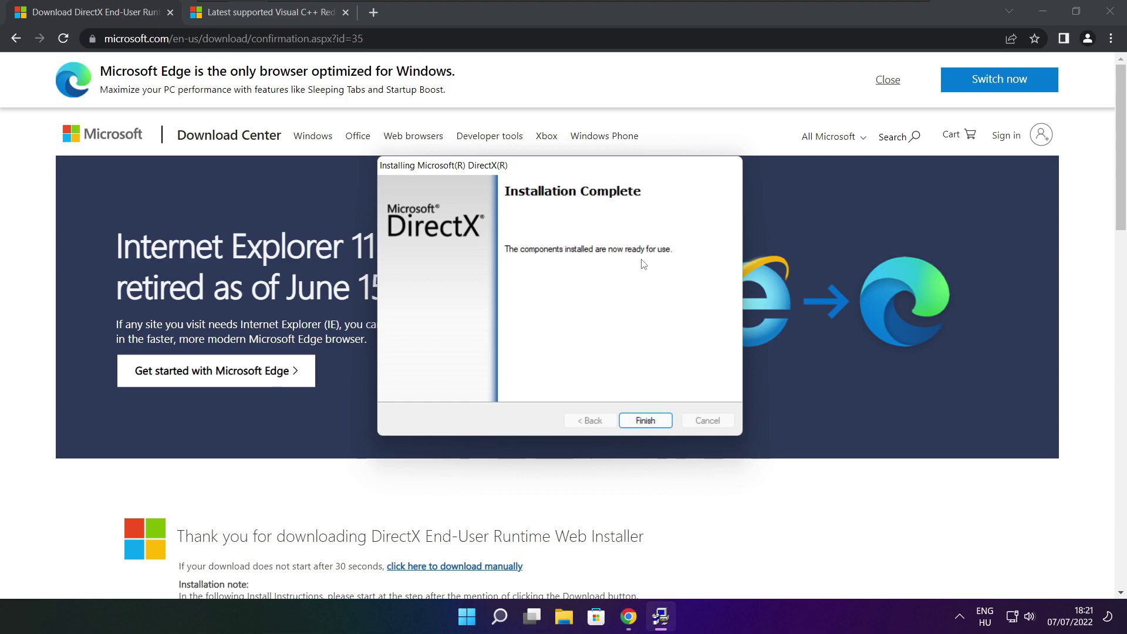
{"action": "left_click", "coordinate": [645, 421]}
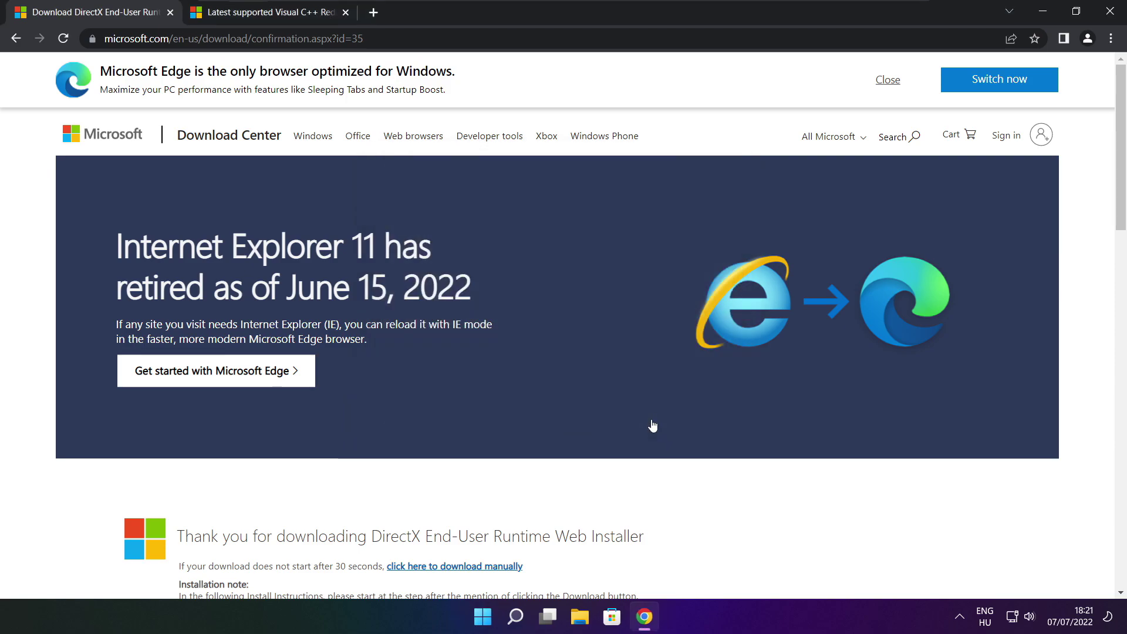
Close the DirectX download page tab in Chrome.
{"action": "left_click", "coordinate": [169, 13]}
{"action": "left_click", "coordinate": [353, 38]}
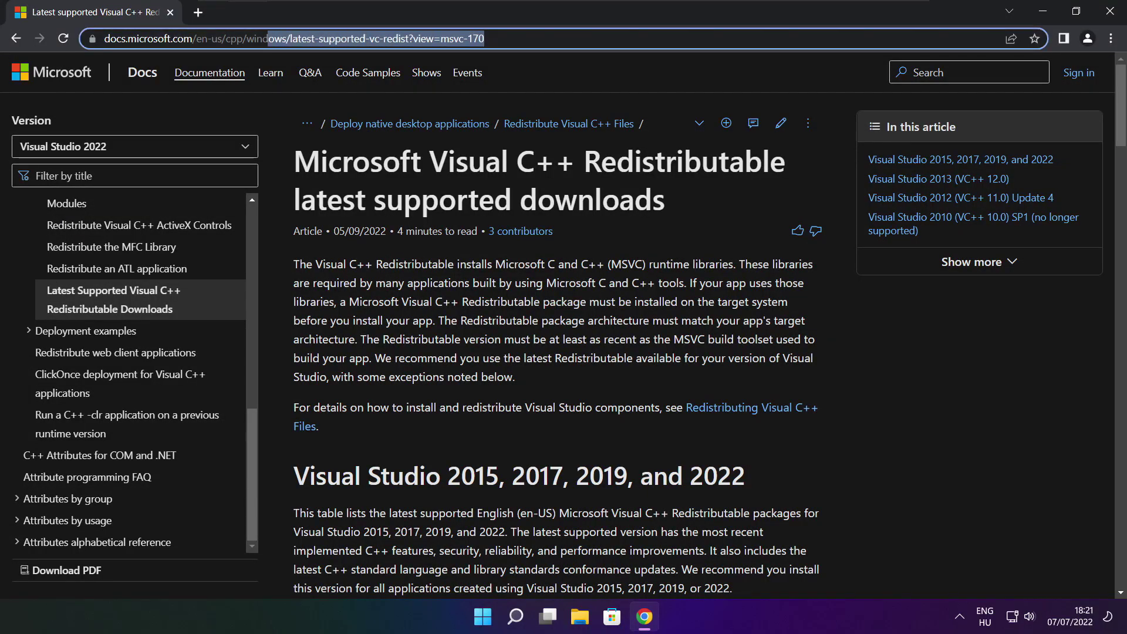
{"action": "key", "text": "Escape"}
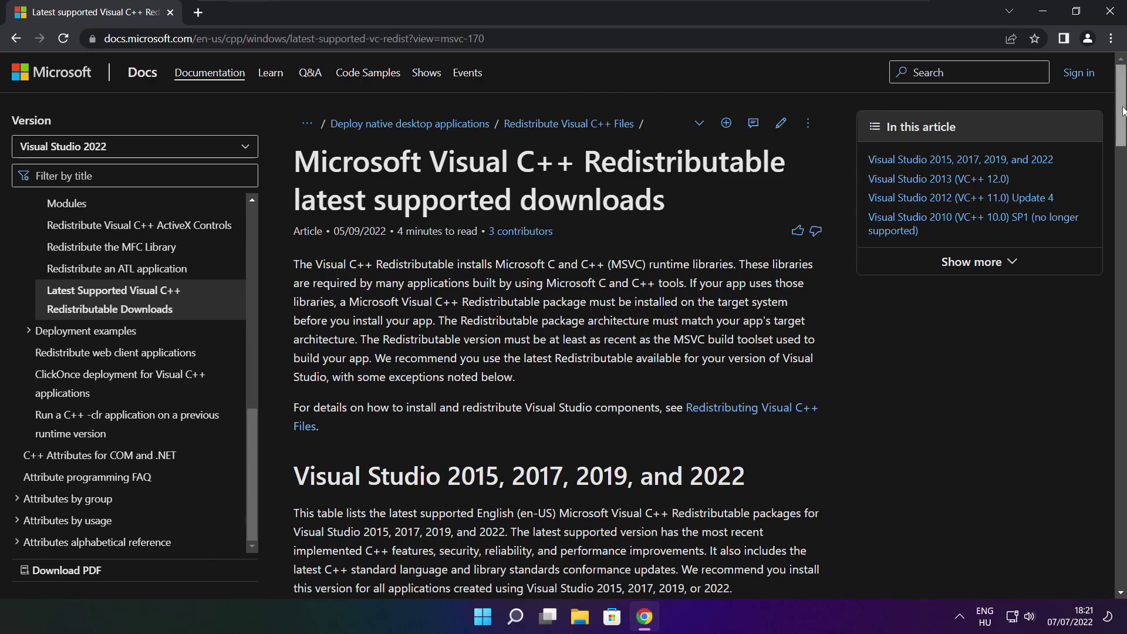
{"action": "left_click_drag", "start_coordinate": [1120, 106], "coordinate": [1114, 159]}
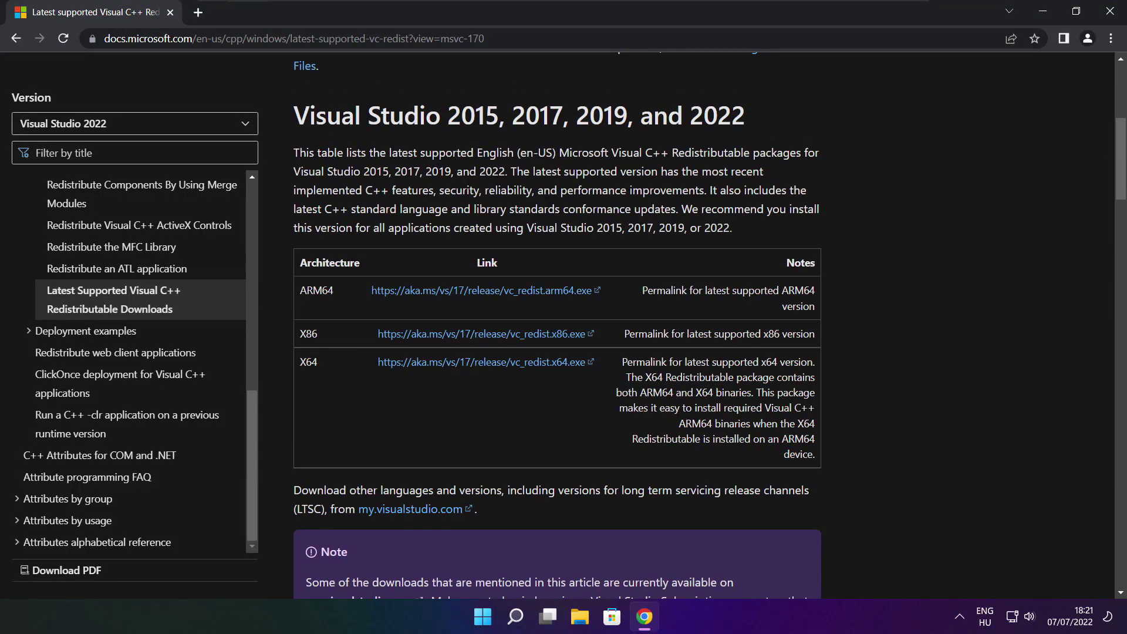
Download the ARM64, x86 and x64 Visual C++ redistributables and launch VC_redist.arm64.exe.
{"action": "left_click_drag", "start_coordinate": [301, 290], "coordinate": [759, 403]}
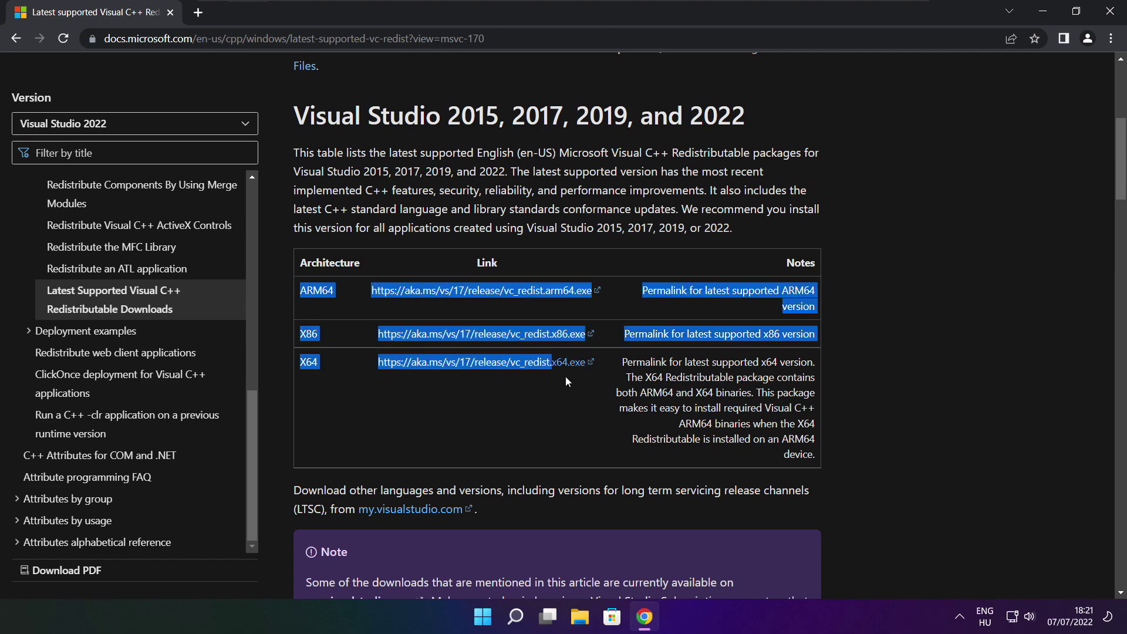
{"action": "left_click", "coordinate": [758, 402]}
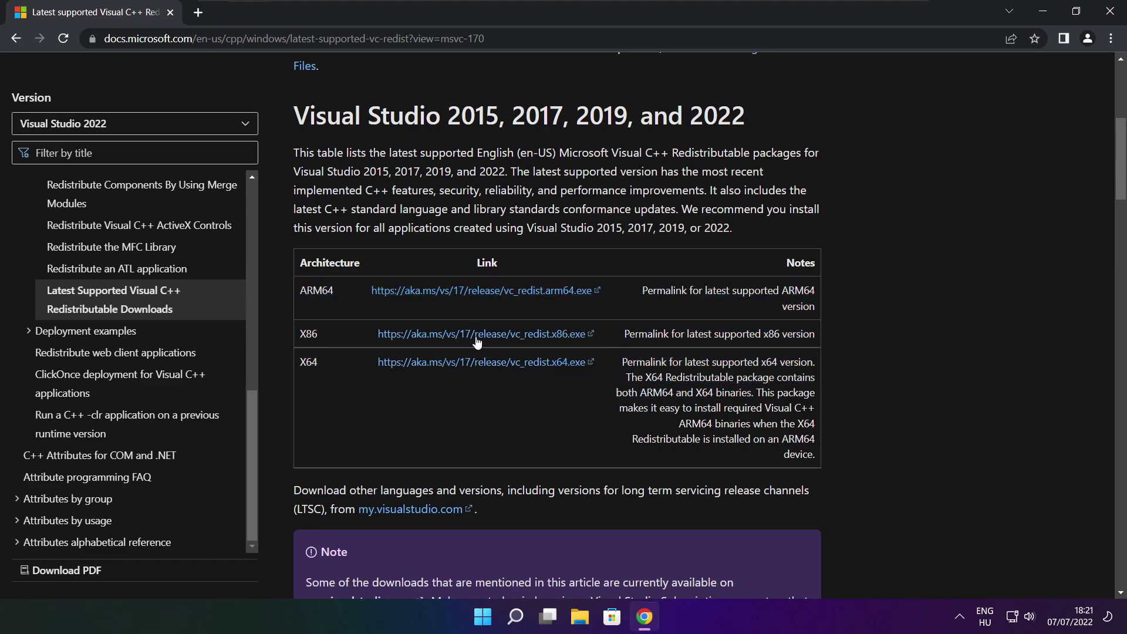
{"action": "left_click", "coordinate": [468, 296]}
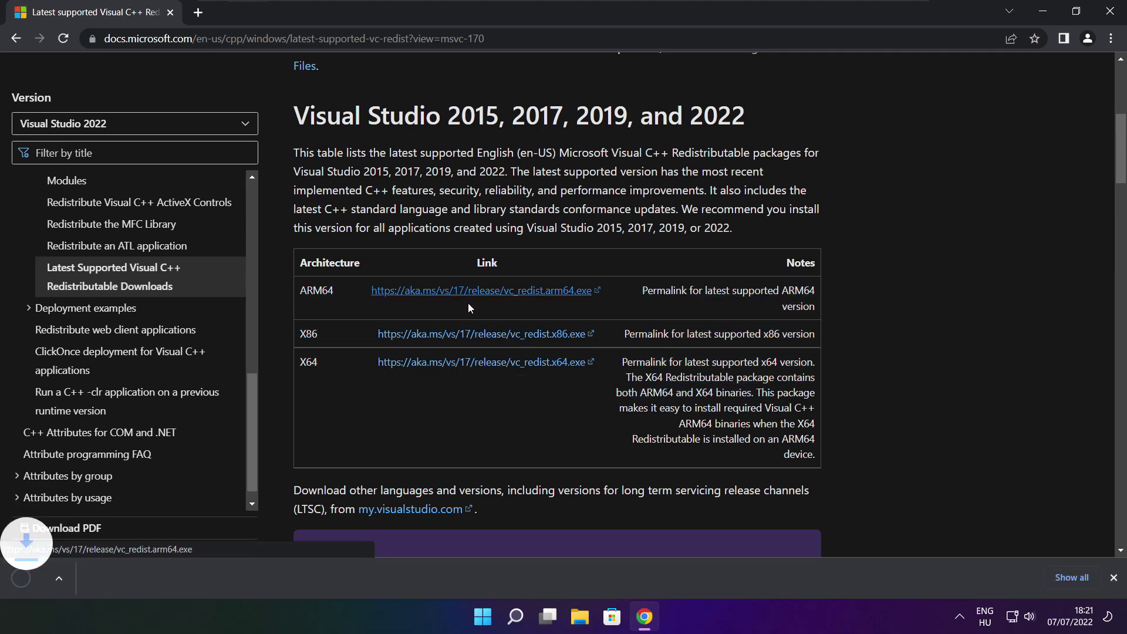
{"action": "left_click", "coordinate": [466, 337]}
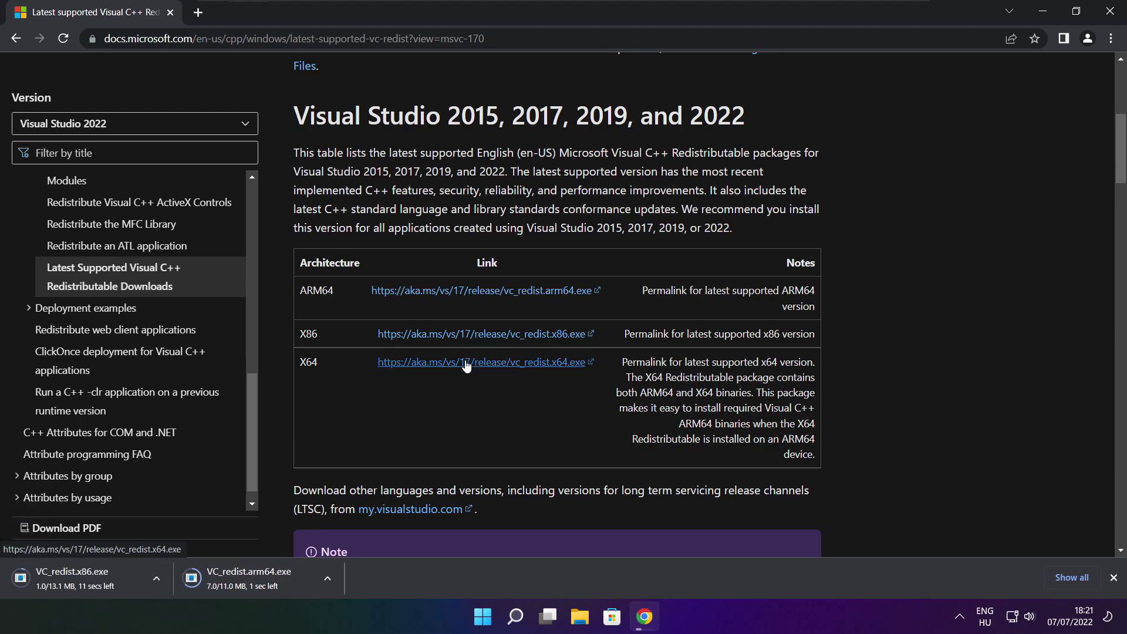
{"action": "left_click", "coordinate": [465, 363]}
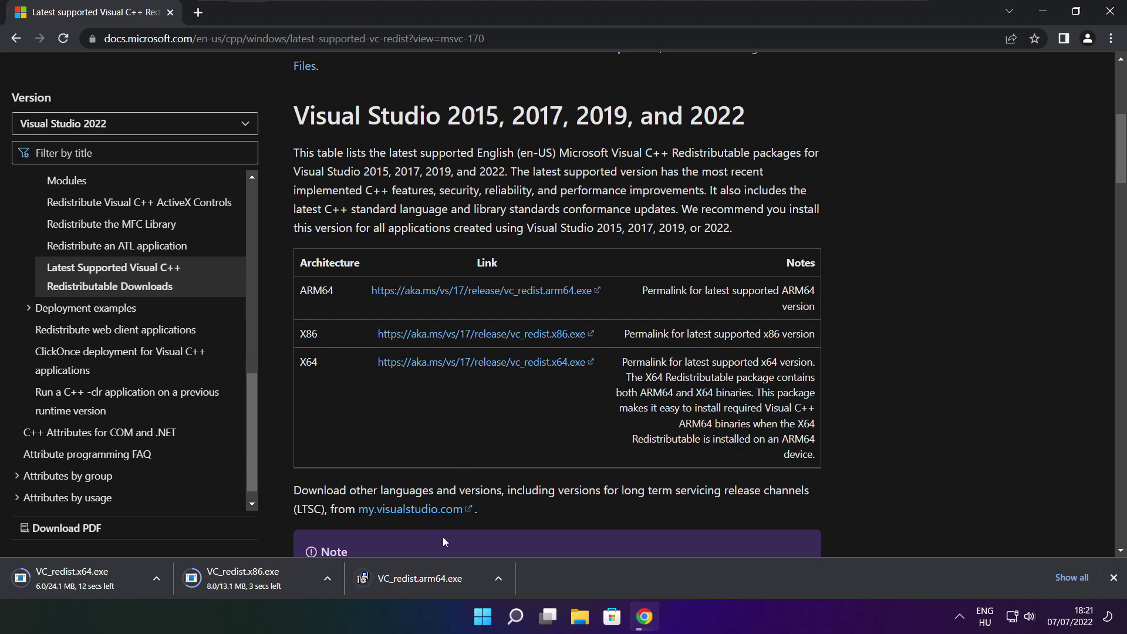
{"action": "left_click", "coordinate": [429, 580]}
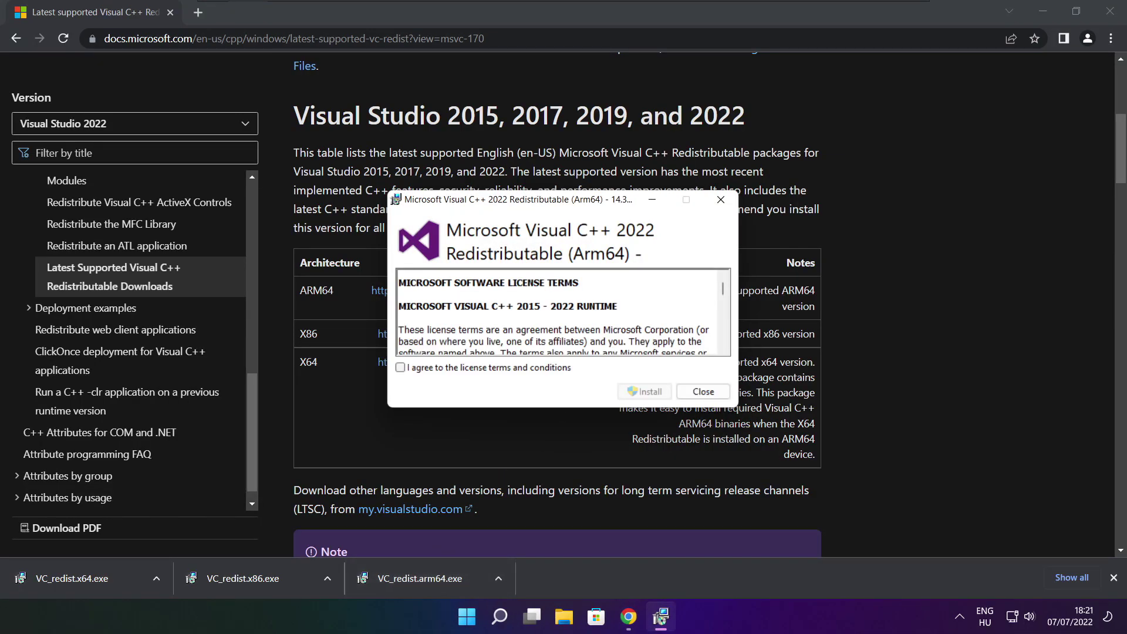
{"action": "left_click_drag", "start_coordinate": [723, 288], "coordinate": [723, 342]}
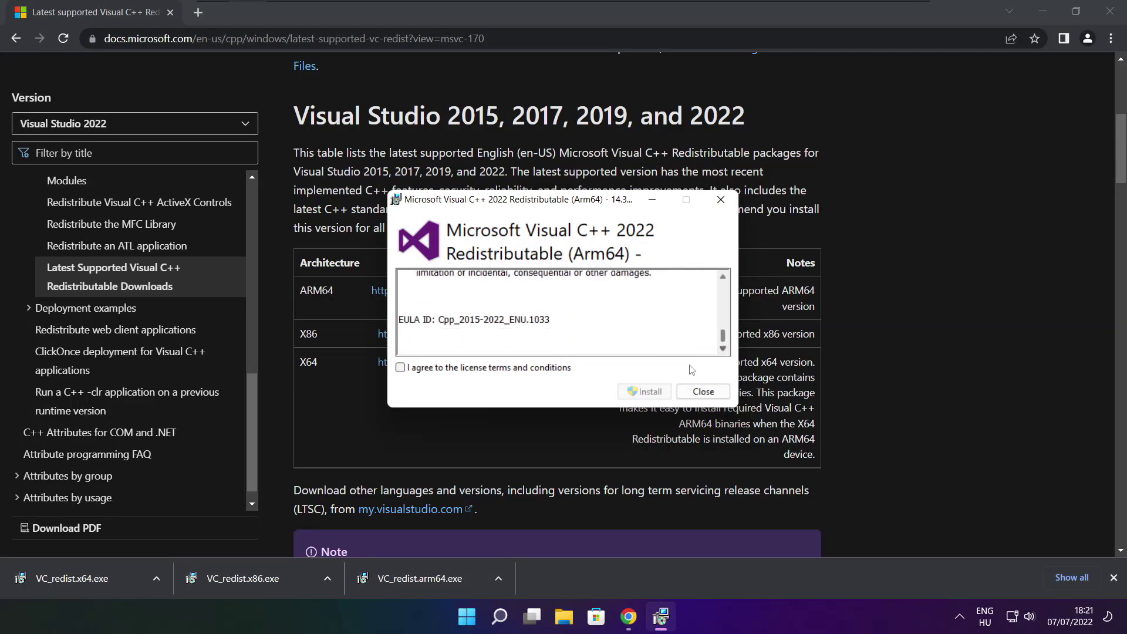
{"action": "left_click", "coordinate": [400, 367]}
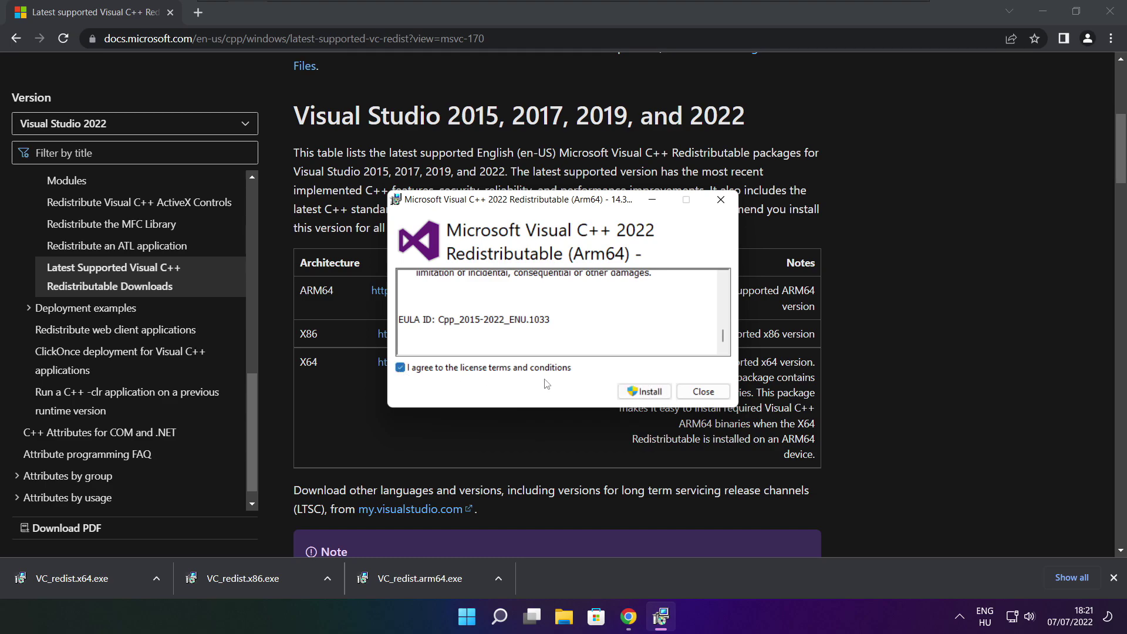
{"action": "left_click", "coordinate": [640, 392]}
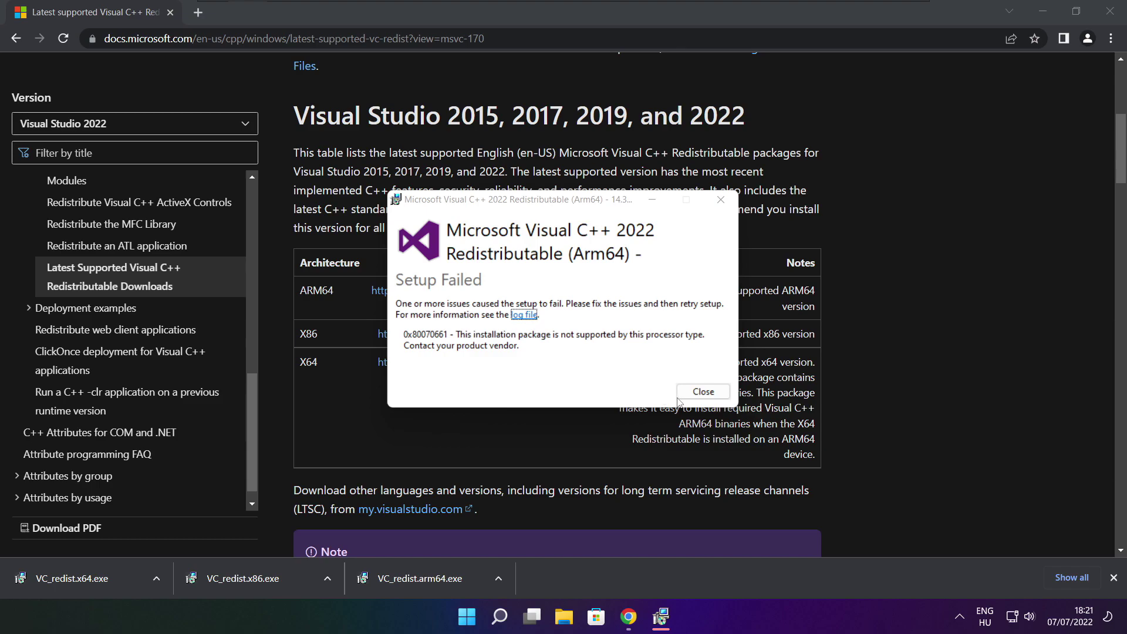
{"action": "left_click", "coordinate": [702, 391]}
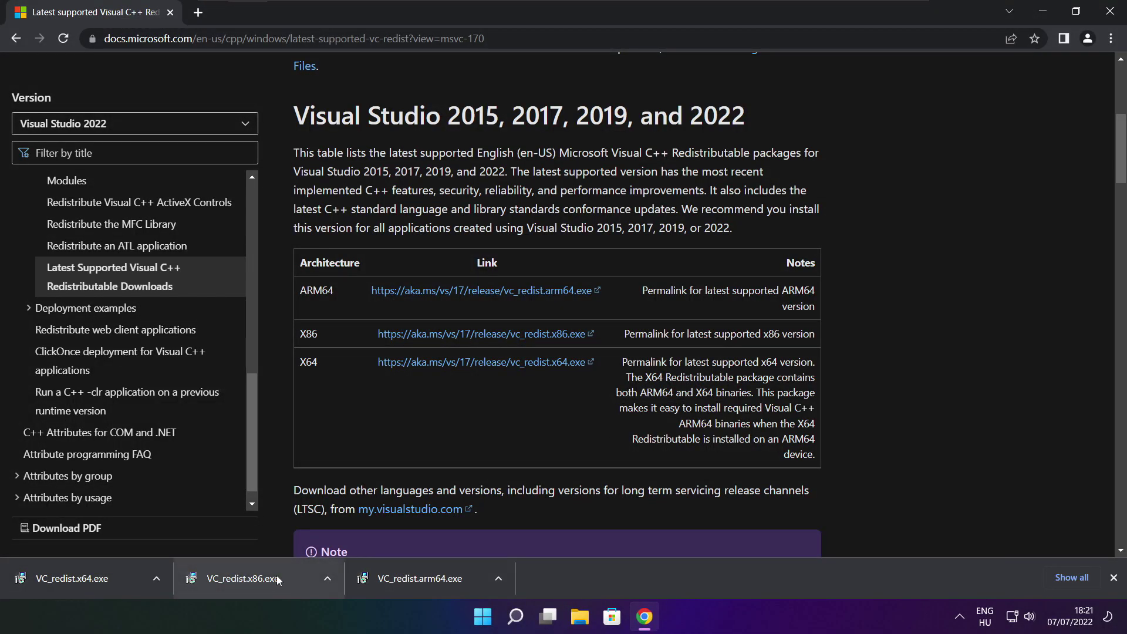
Install the x86 Visual C++ 2015-2022 redistributable (14.32.31332) and close the success dialog.
{"action": "left_click", "coordinate": [268, 580]}
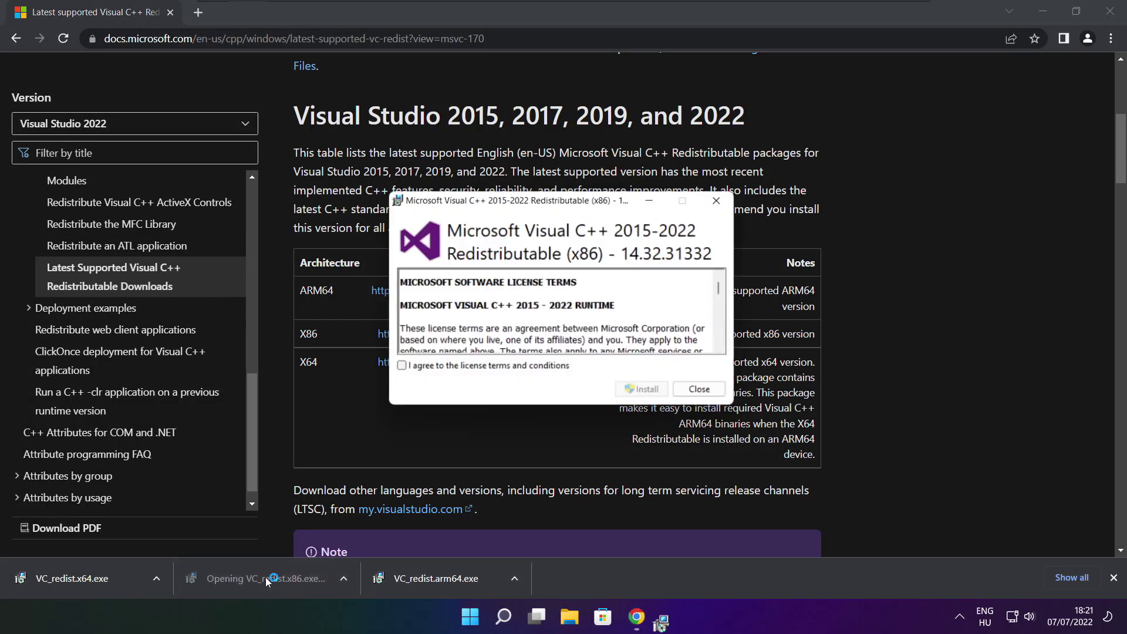
{"action": "left_click_drag", "start_coordinate": [723, 289], "coordinate": [724, 339]}
{"action": "left_click", "coordinate": [400, 367]}
{"action": "left_click", "coordinate": [645, 391]}
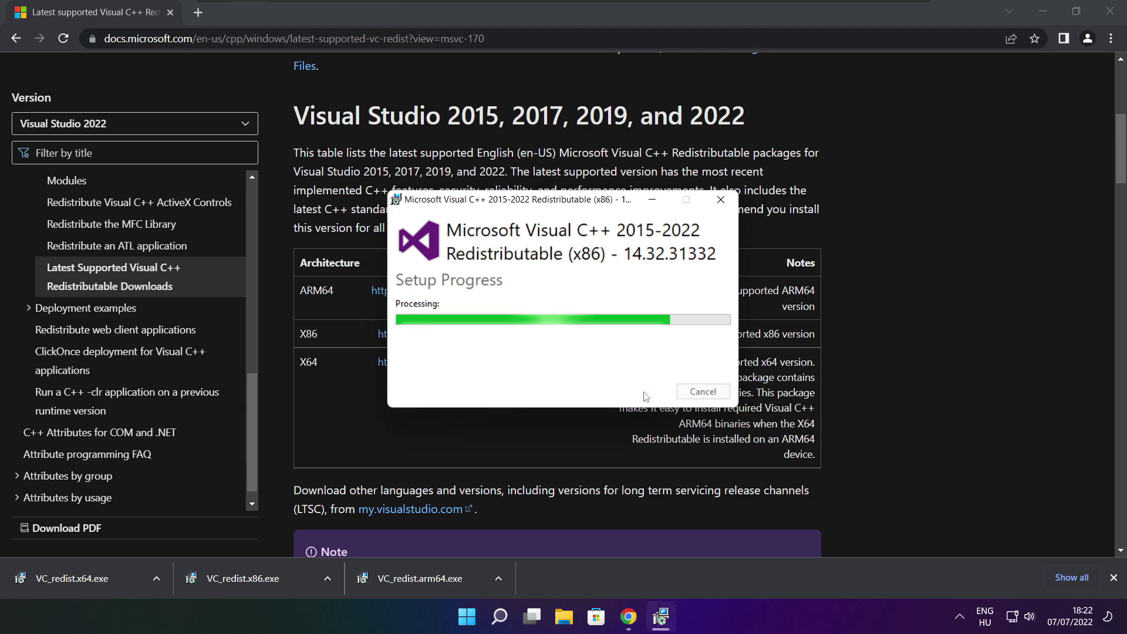
{"action": "left_click", "coordinate": [702, 391]}
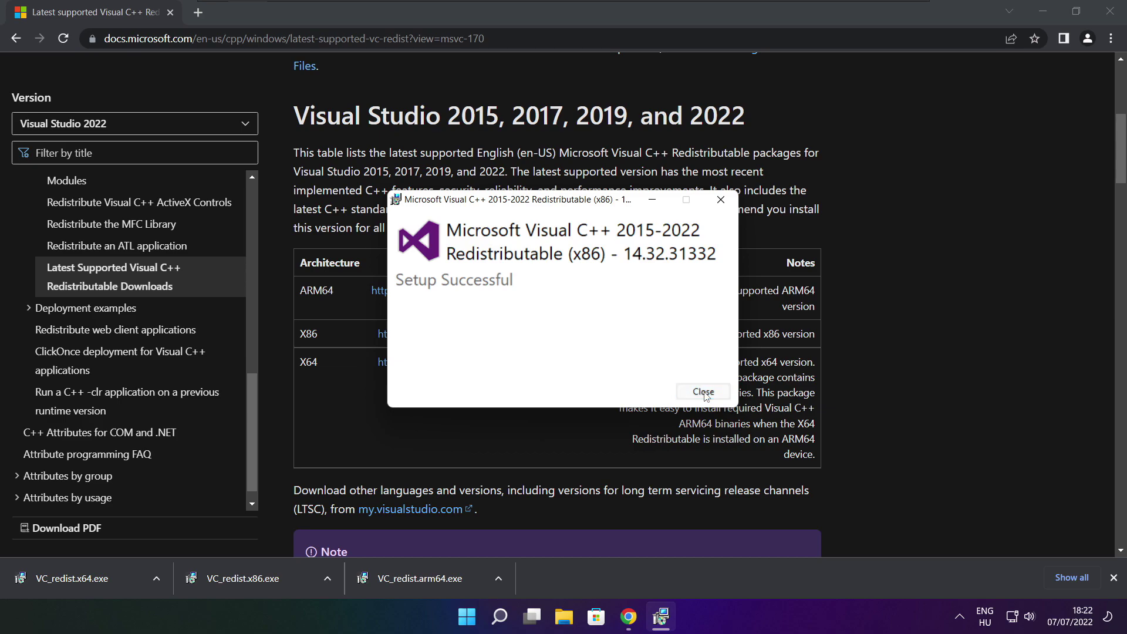
Install the x64 Visual C++ 2015-2022 redistributable, dismiss the success dialog, then close Chrome.
{"action": "left_click", "coordinate": [92, 578]}
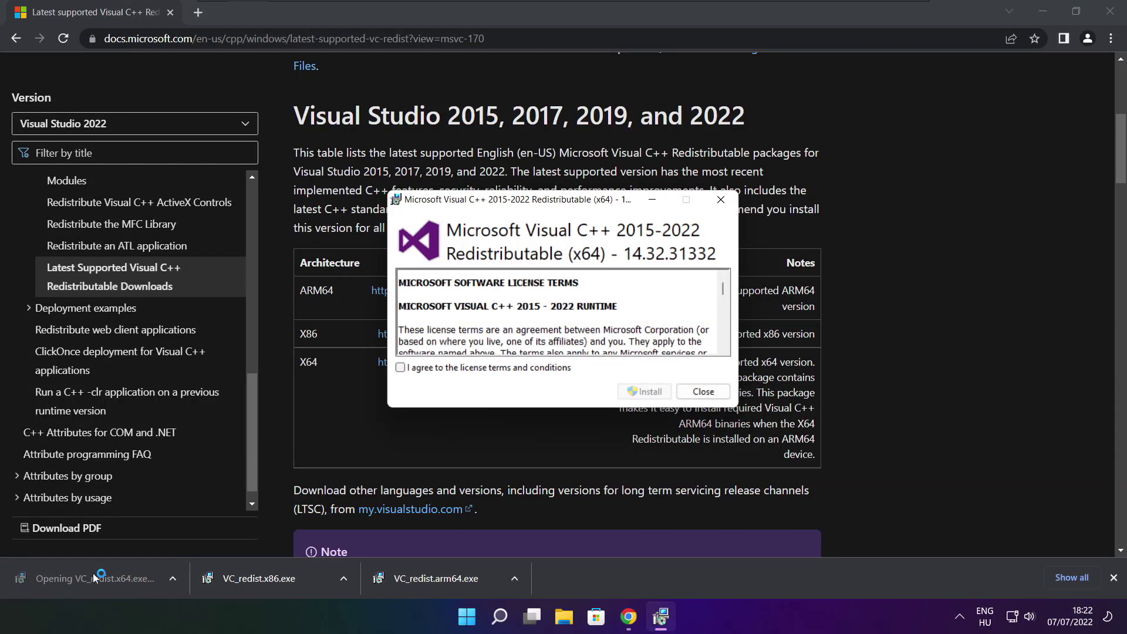
{"action": "left_click_drag", "start_coordinate": [722, 287], "coordinate": [722, 348]}
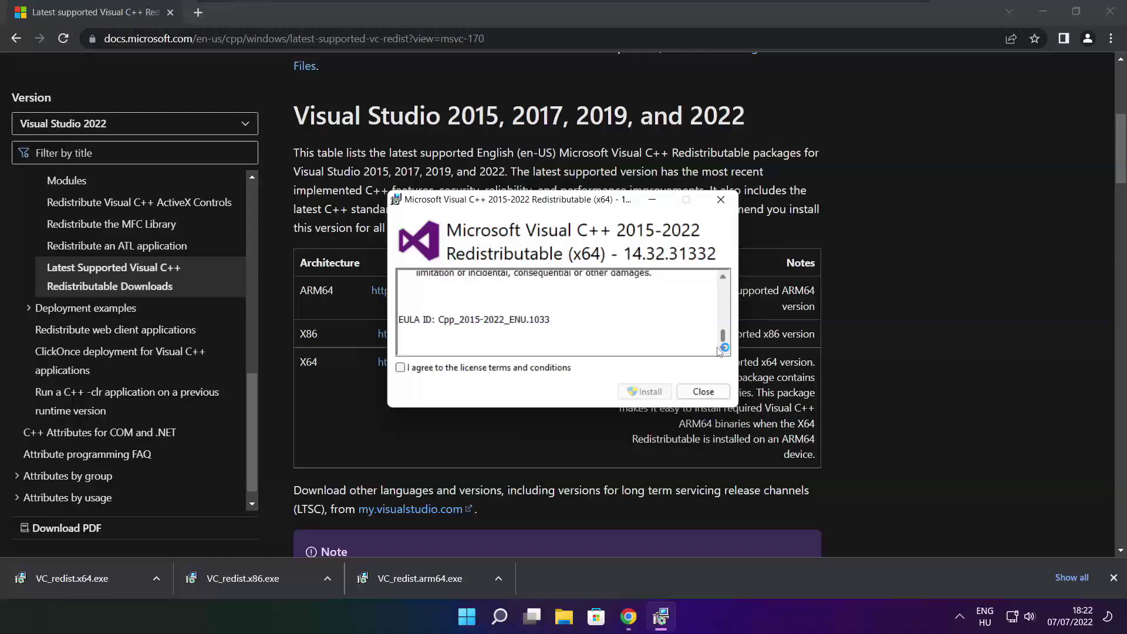
{"action": "left_click", "coordinate": [401, 367]}
{"action": "left_click", "coordinate": [644, 391]}
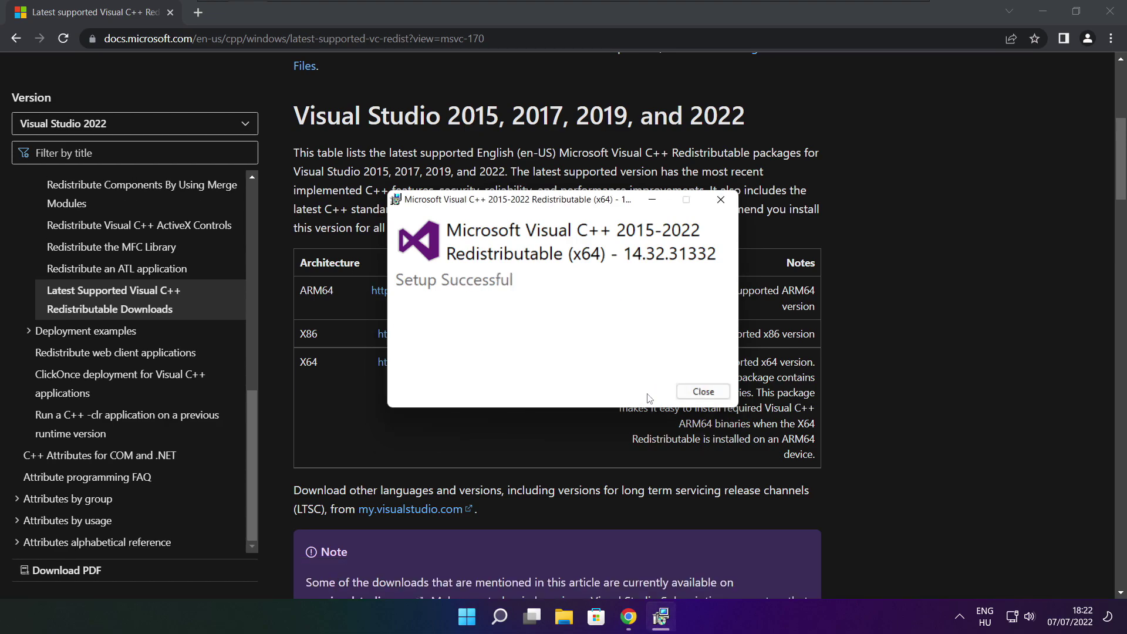
{"action": "left_click", "coordinate": [703, 391]}
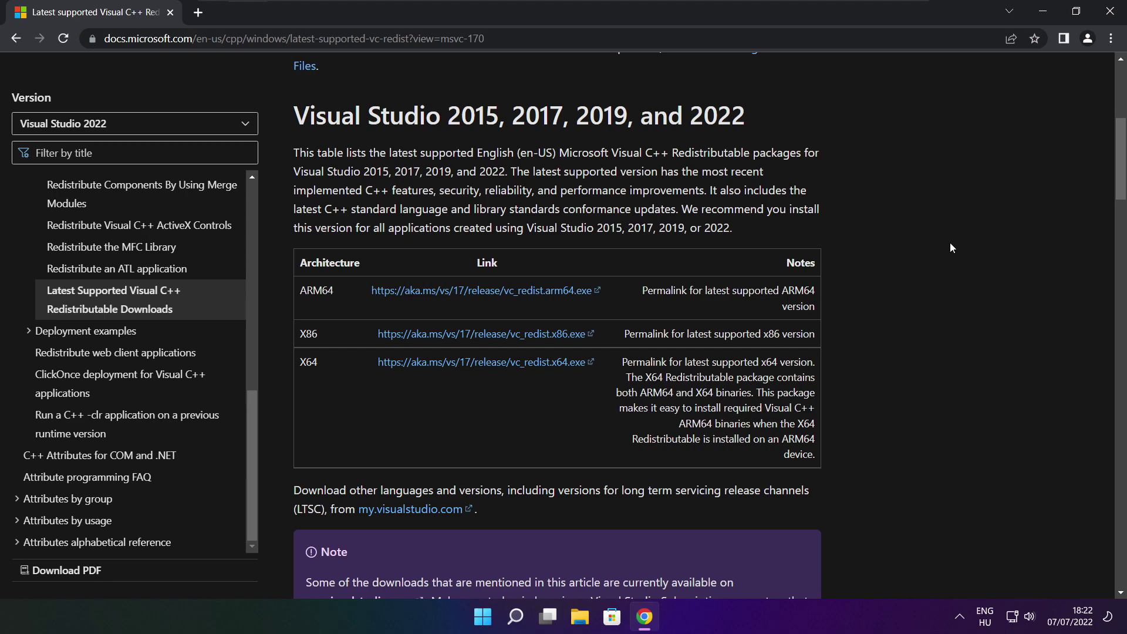
{"action": "left_click", "coordinate": [1111, 13]}
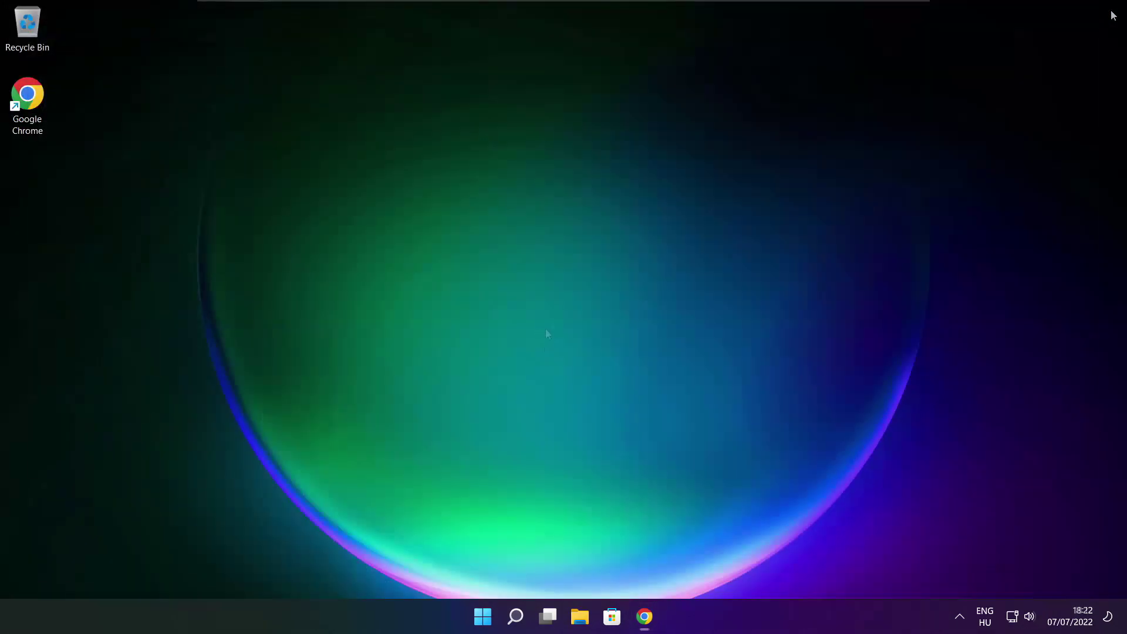
Open Task Manager from the Start button's Win+X menu.
{"action": "right_click", "coordinate": [484, 617]}
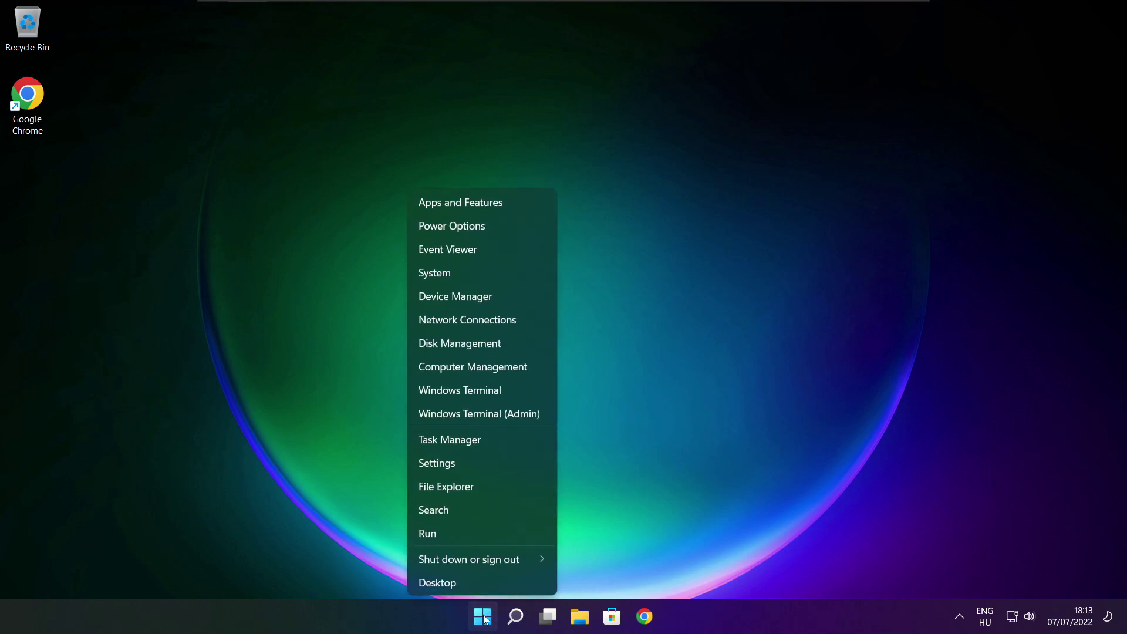
{"action": "left_click", "coordinate": [485, 438]}
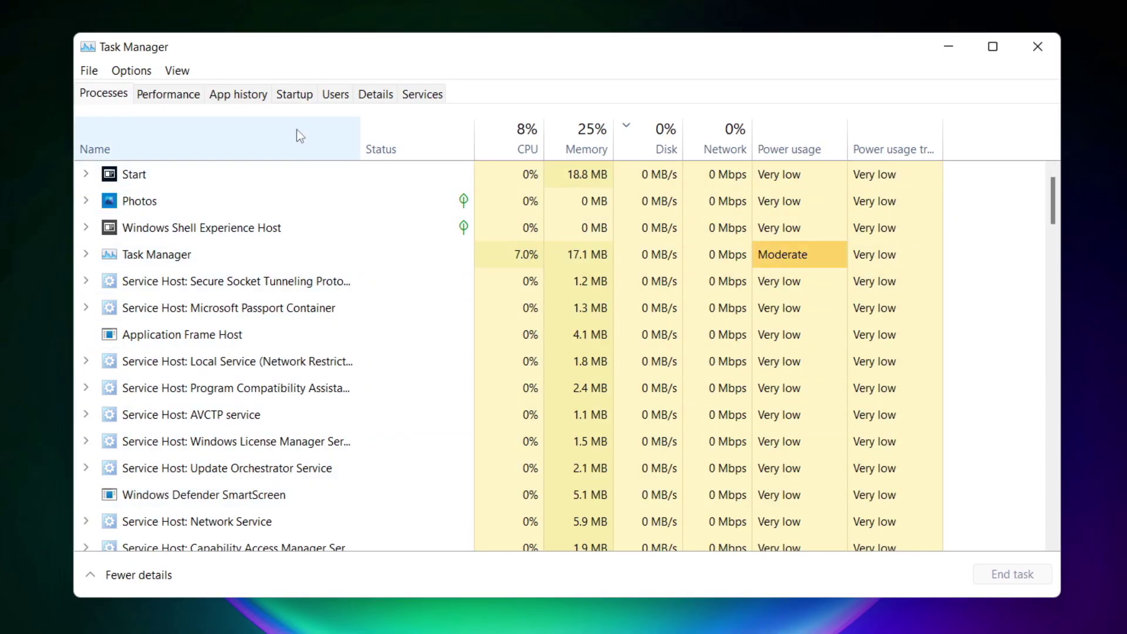
On the Startup tab, disable Cortana and Microsoft Edge as startup apps.
{"action": "left_click", "coordinate": [295, 93]}
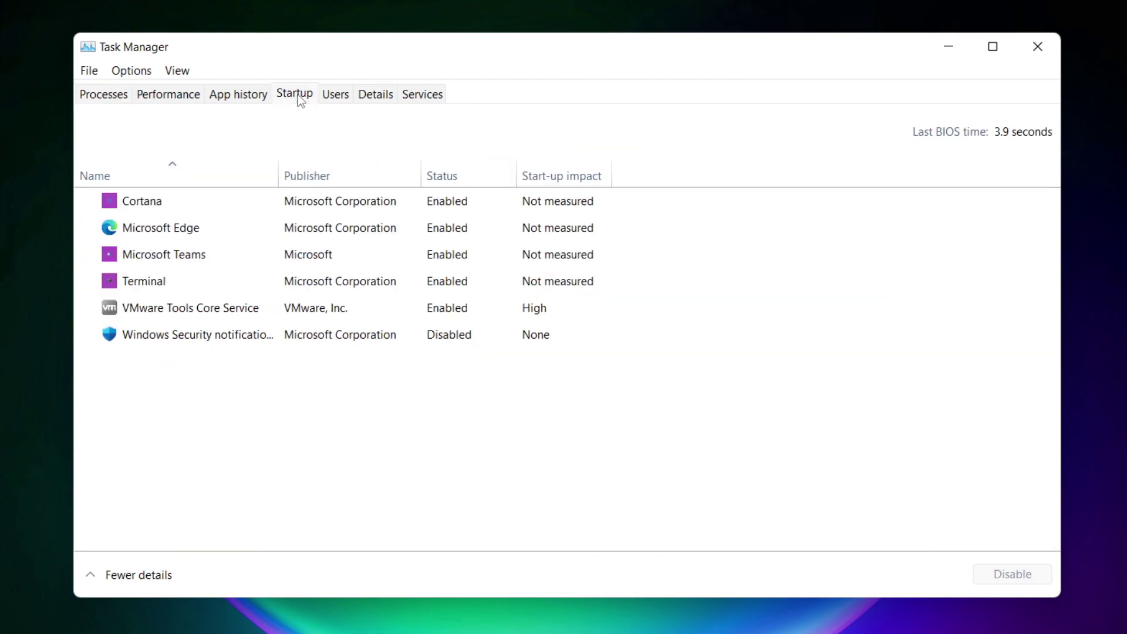
{"action": "left_click", "coordinate": [317, 205]}
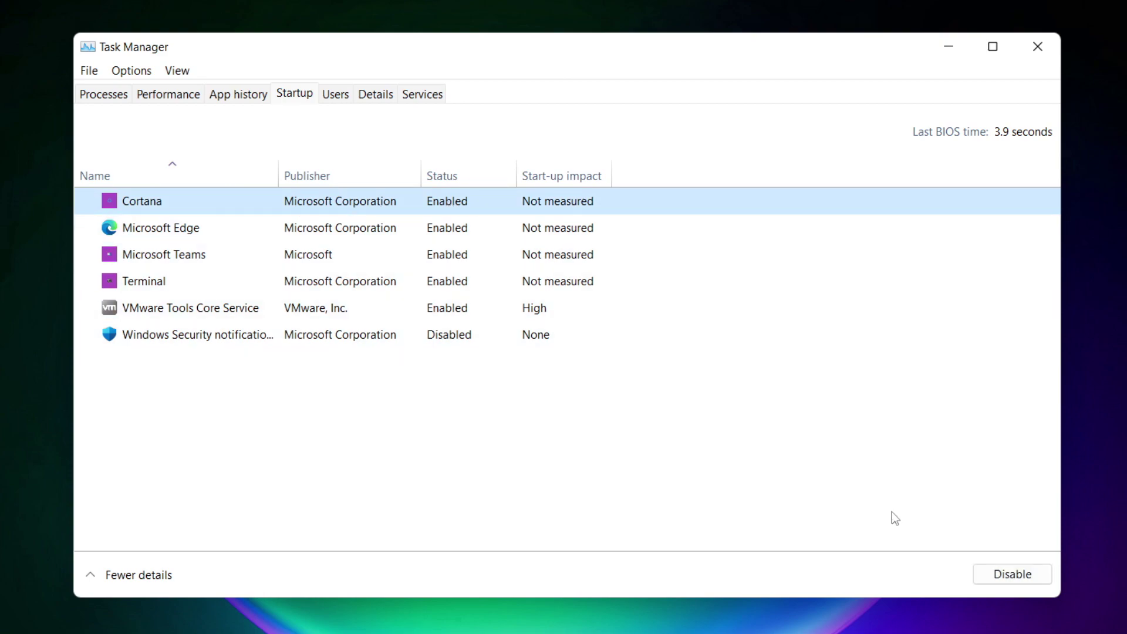
{"action": "left_click", "coordinate": [1012, 574]}
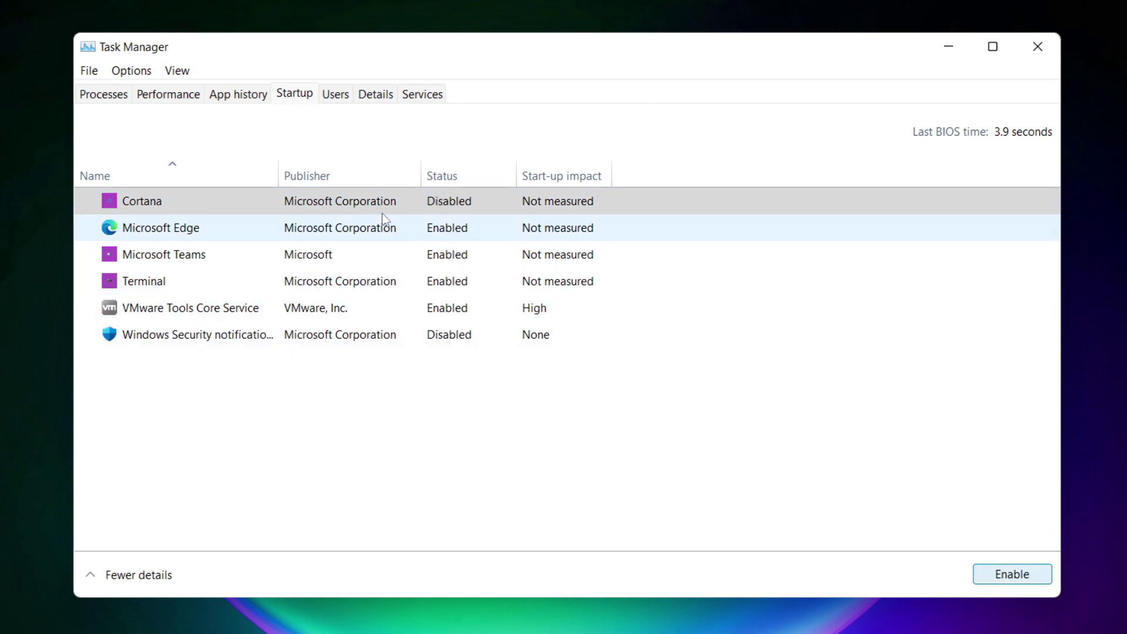
{"action": "left_click", "coordinate": [274, 231]}
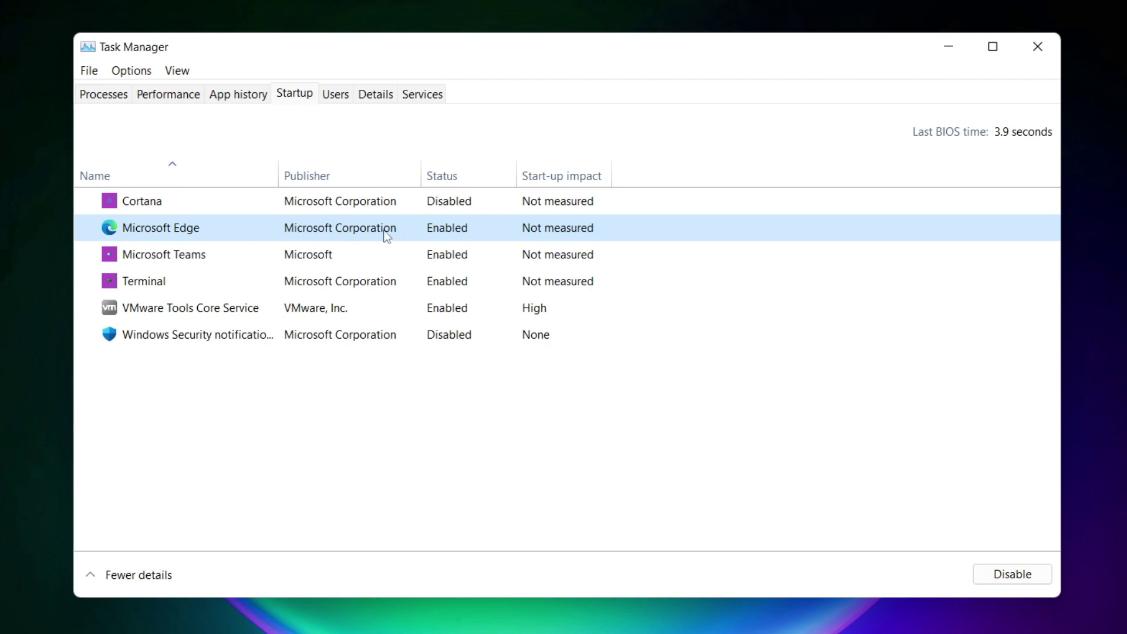
{"action": "left_click", "coordinate": [1012, 575]}
Disable Microsoft Teams and Terminal at startup, then close Task Manager.
{"action": "left_click", "coordinate": [467, 259]}
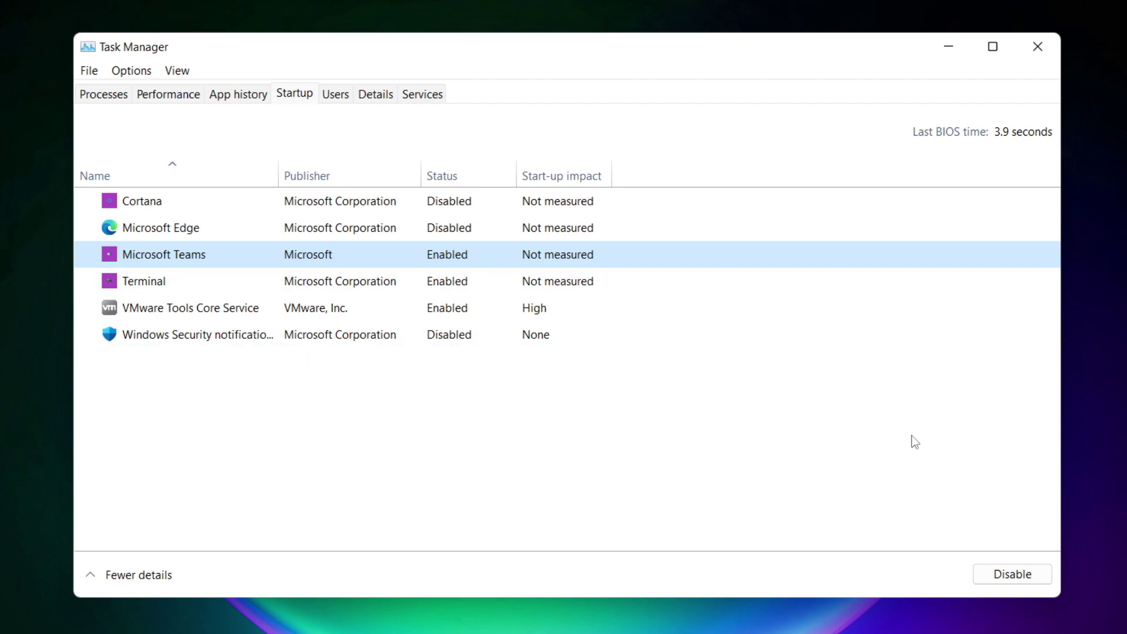
{"action": "left_click", "coordinate": [1012, 574]}
{"action": "left_click", "coordinate": [375, 287]}
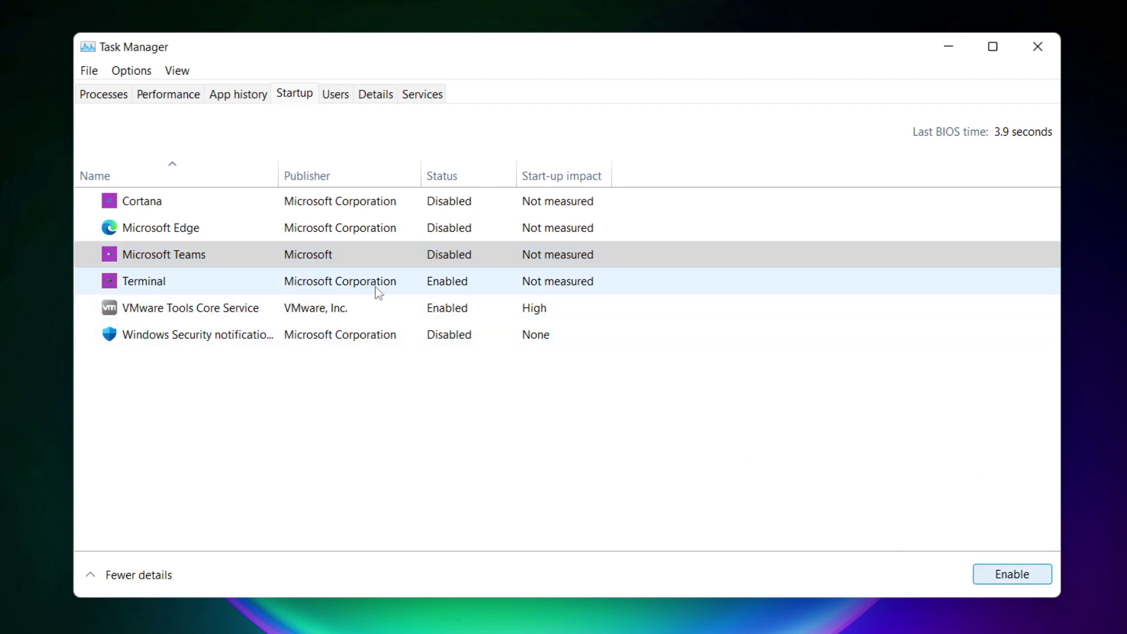
{"action": "left_click", "coordinate": [375, 287]}
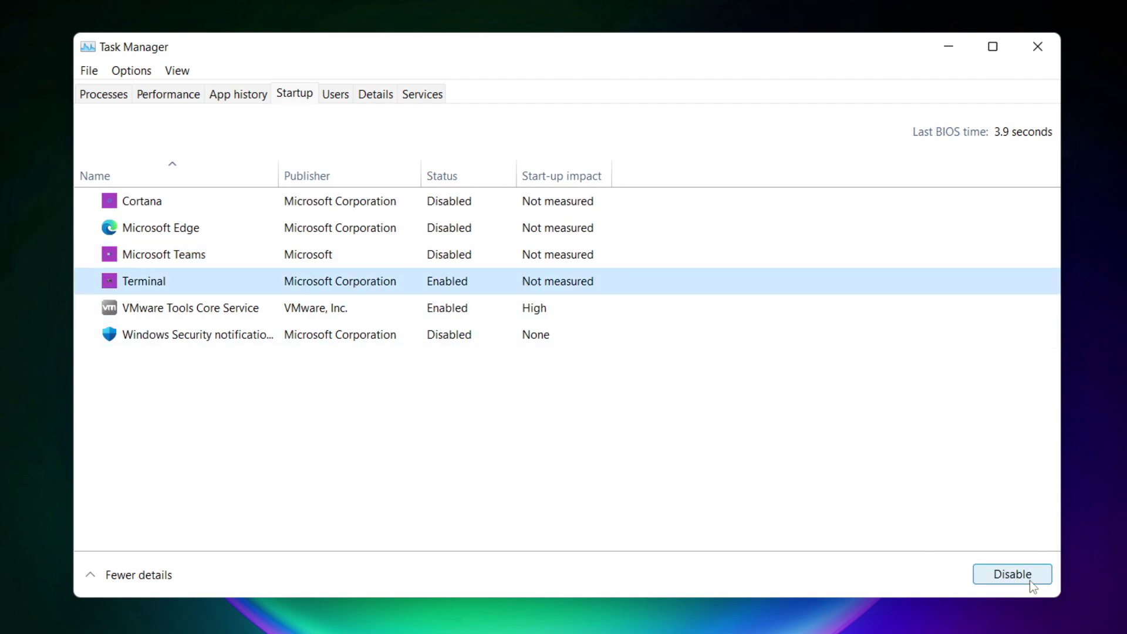
{"action": "left_click", "coordinate": [1021, 577]}
{"action": "left_click", "coordinate": [443, 284]}
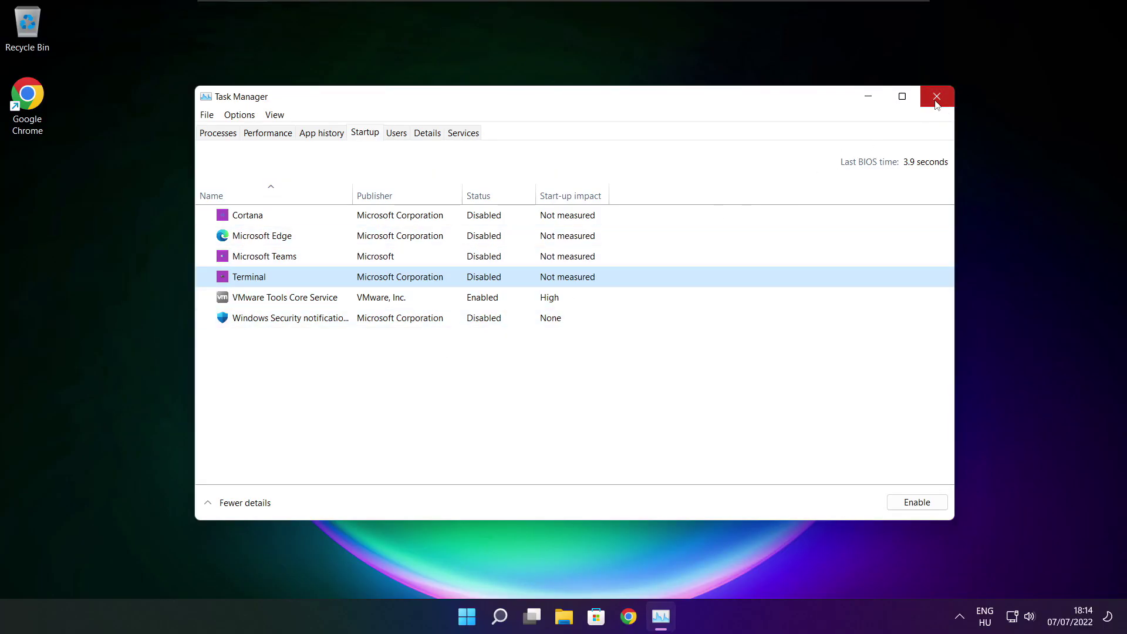
{"action": "left_click", "coordinate": [936, 97]}
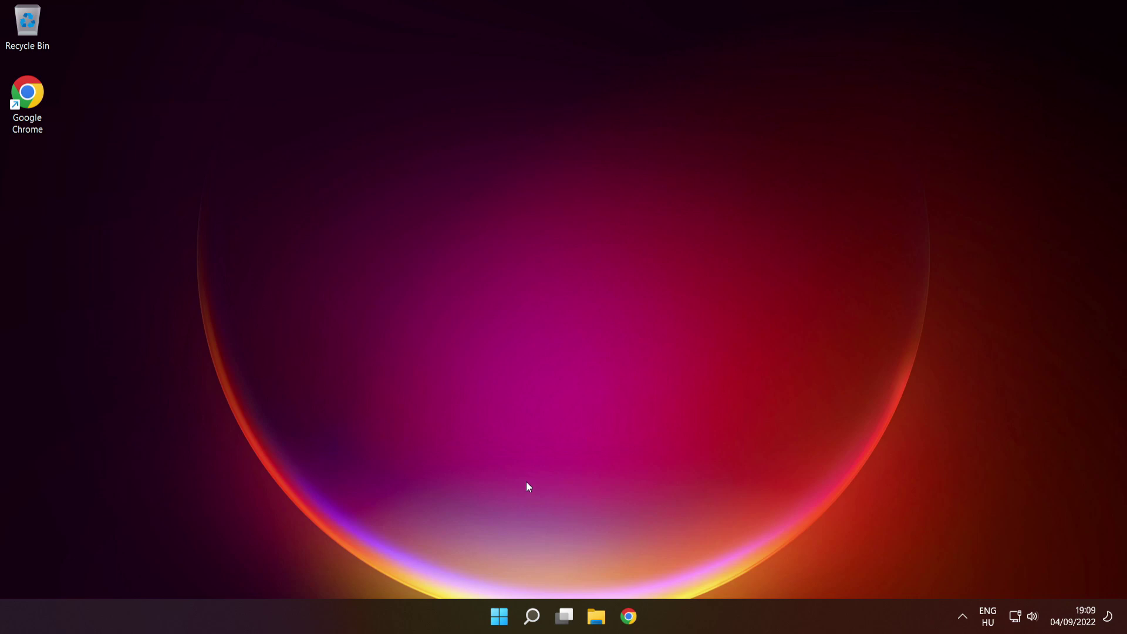
Search for cmd and run Command Prompt as administrator.
{"action": "right_click", "coordinate": [532, 616]}
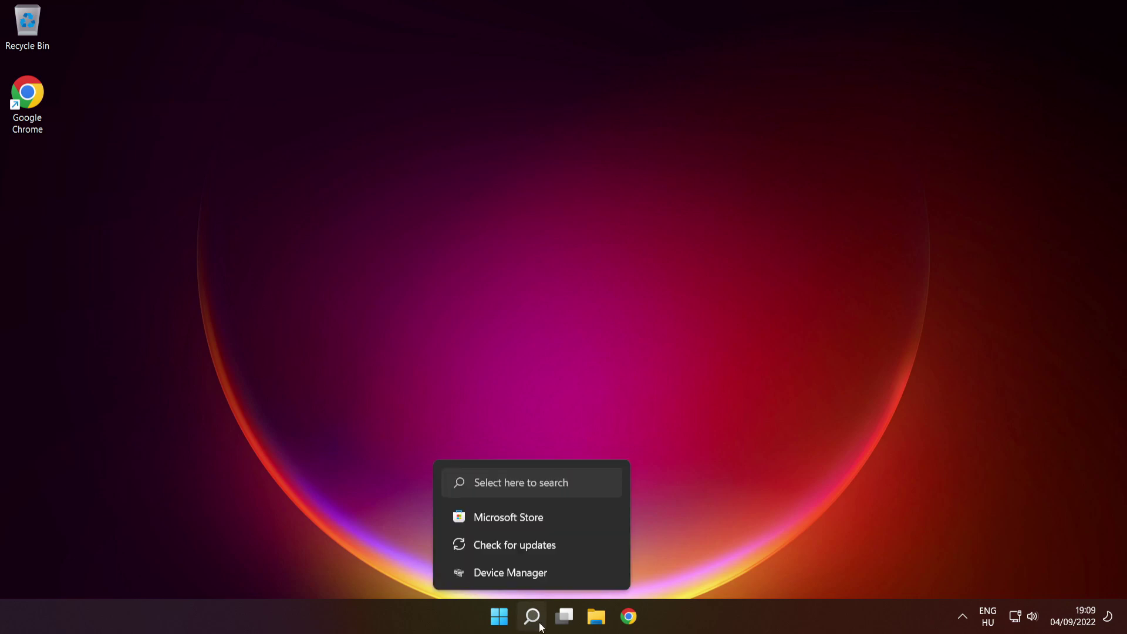
{"action": "left_click", "coordinate": [532, 617]}
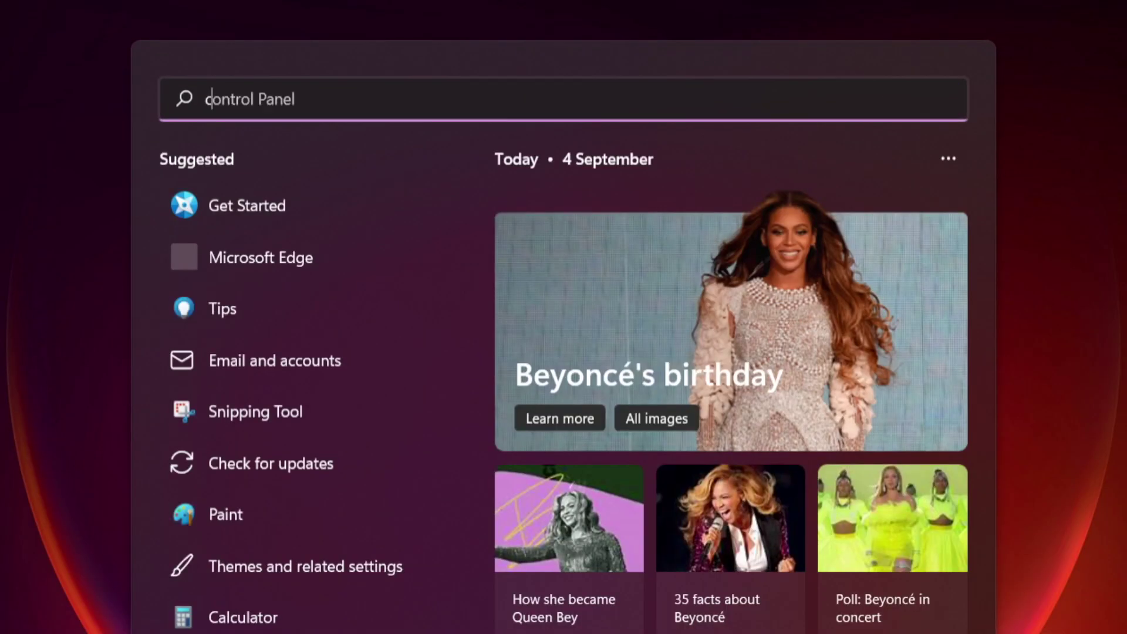
{"action": "type", "text": "cmd"}
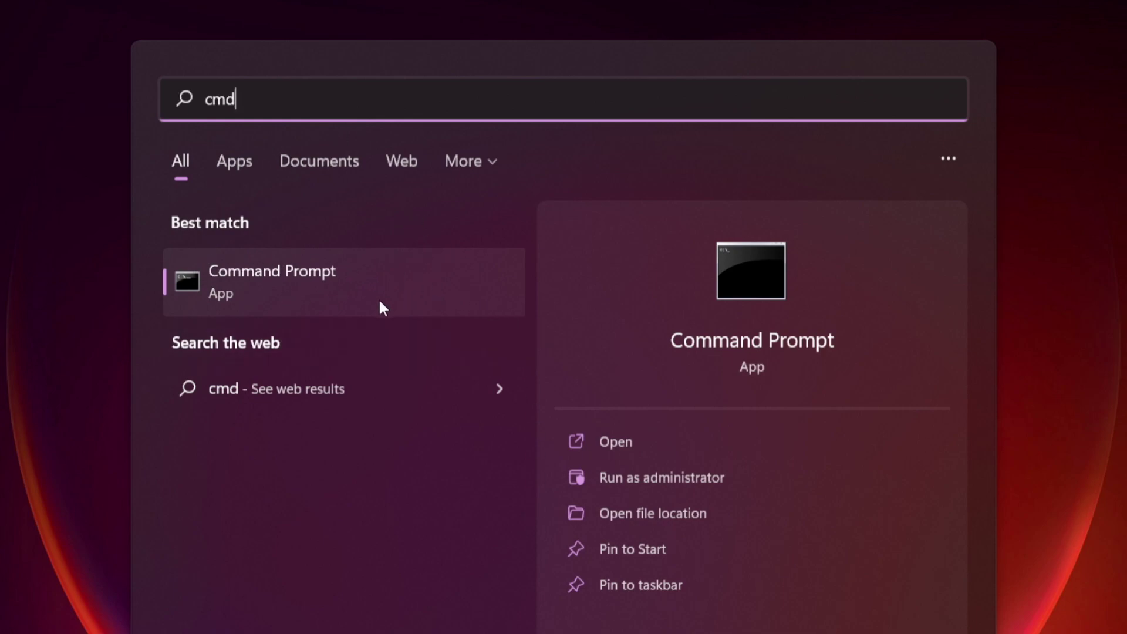
{"action": "right_click", "coordinate": [414, 274]}
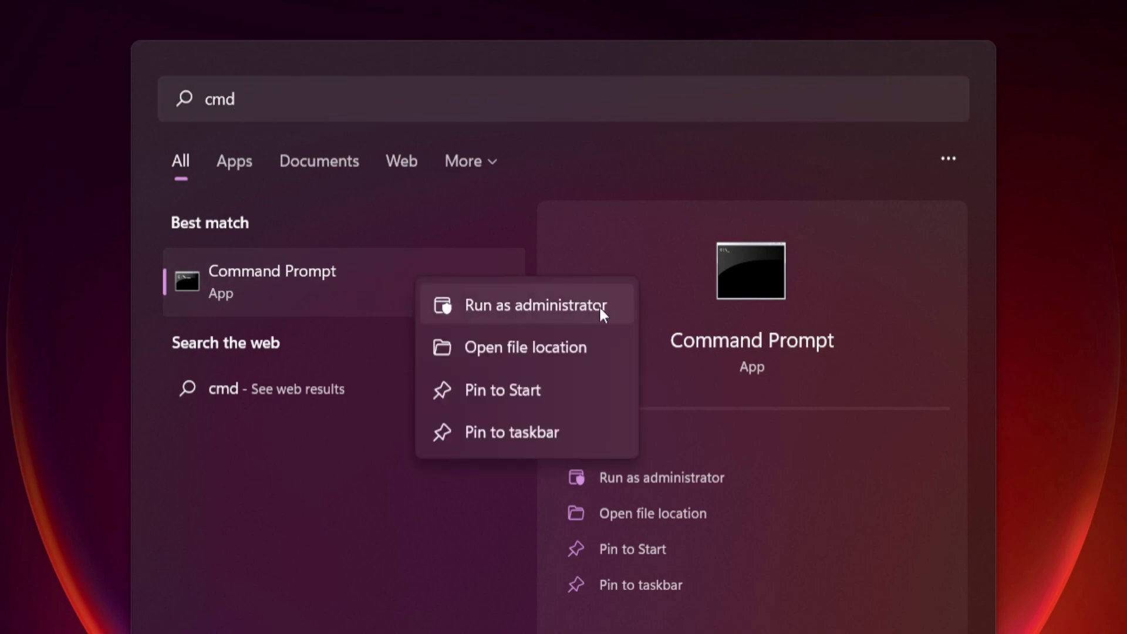
{"action": "left_click", "coordinate": [535, 304]}
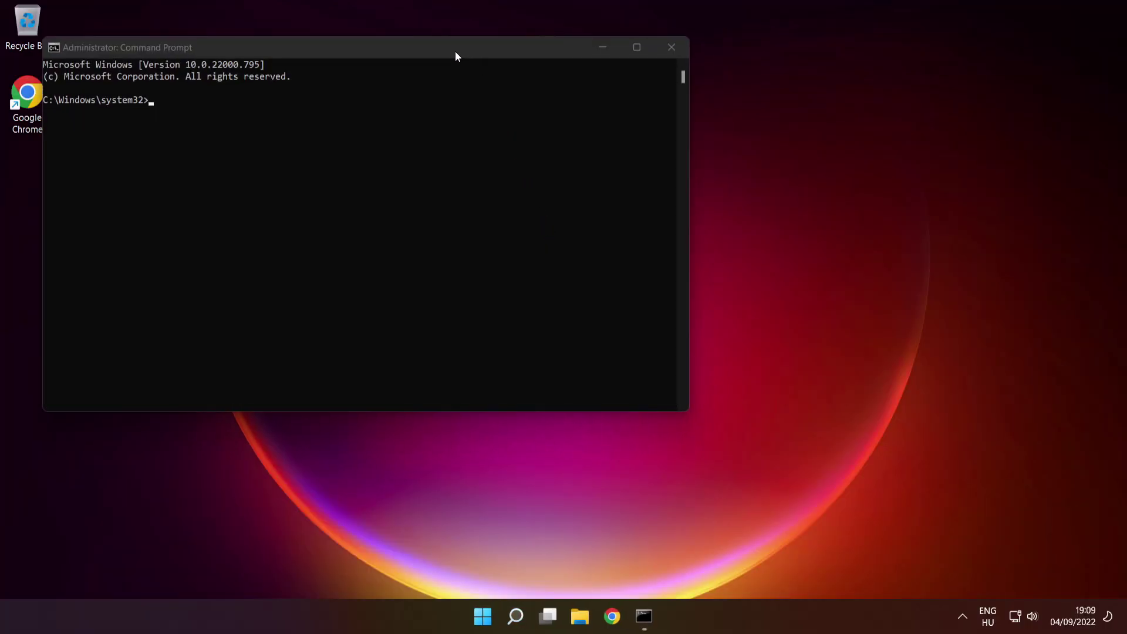
Move the Command Prompt window to the centre of the screen.
{"action": "left_click_drag", "start_coordinate": [453, 49], "coordinate": [649, 141]}
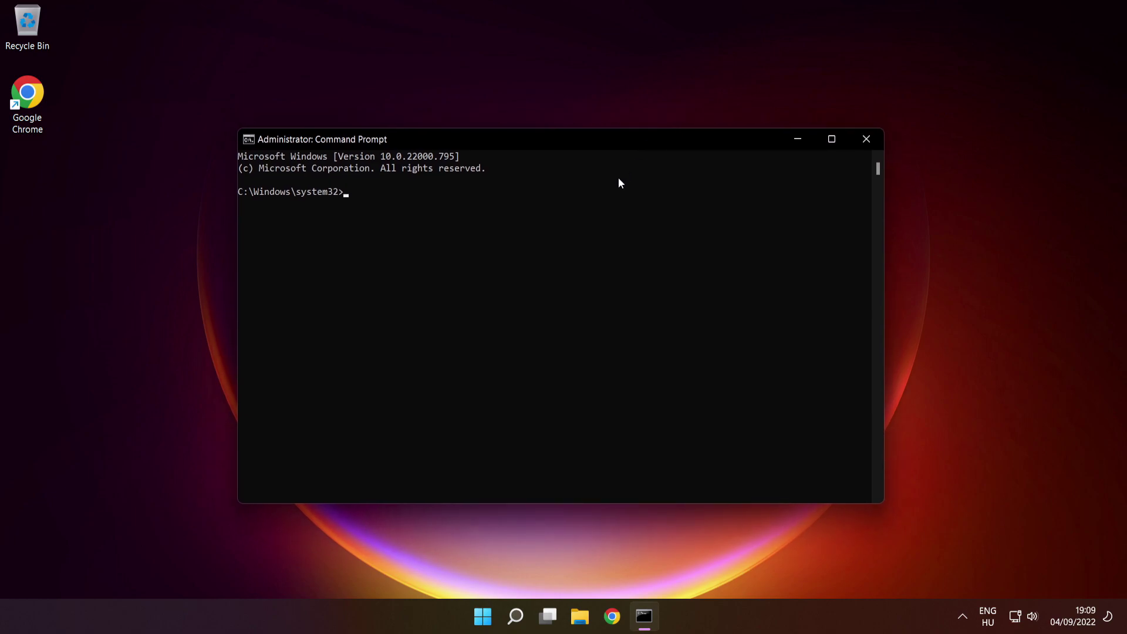
{"action": "type", "text": "sfc /scannow"}
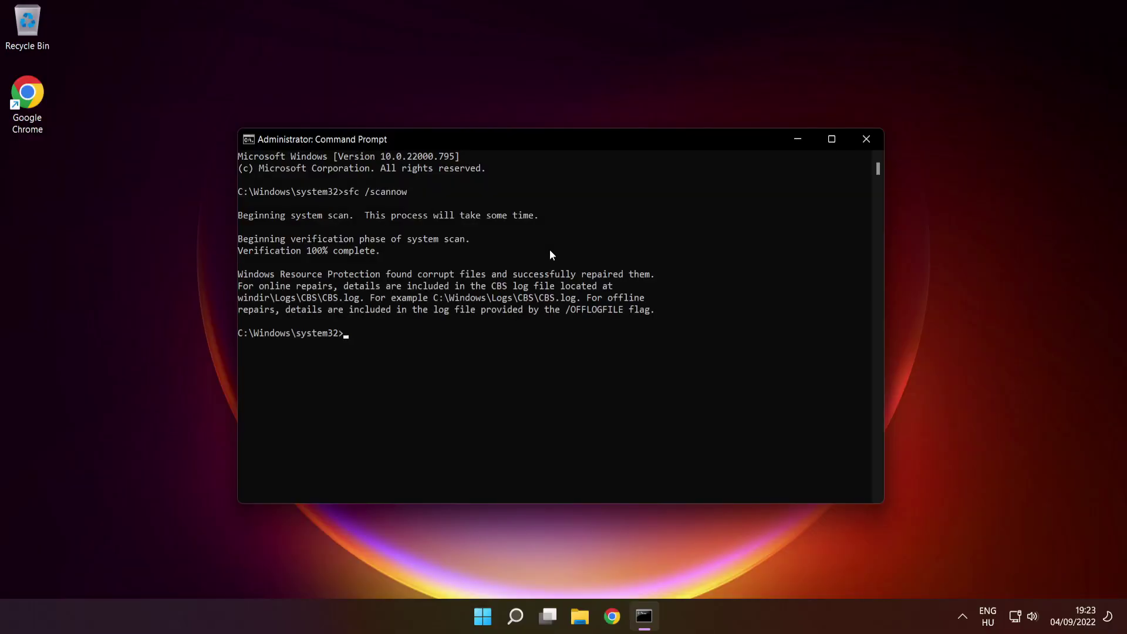
Close Command Prompt and show the Start menu's Sleep, Shut down and Restart options.
{"action": "left_click", "coordinate": [867, 142]}
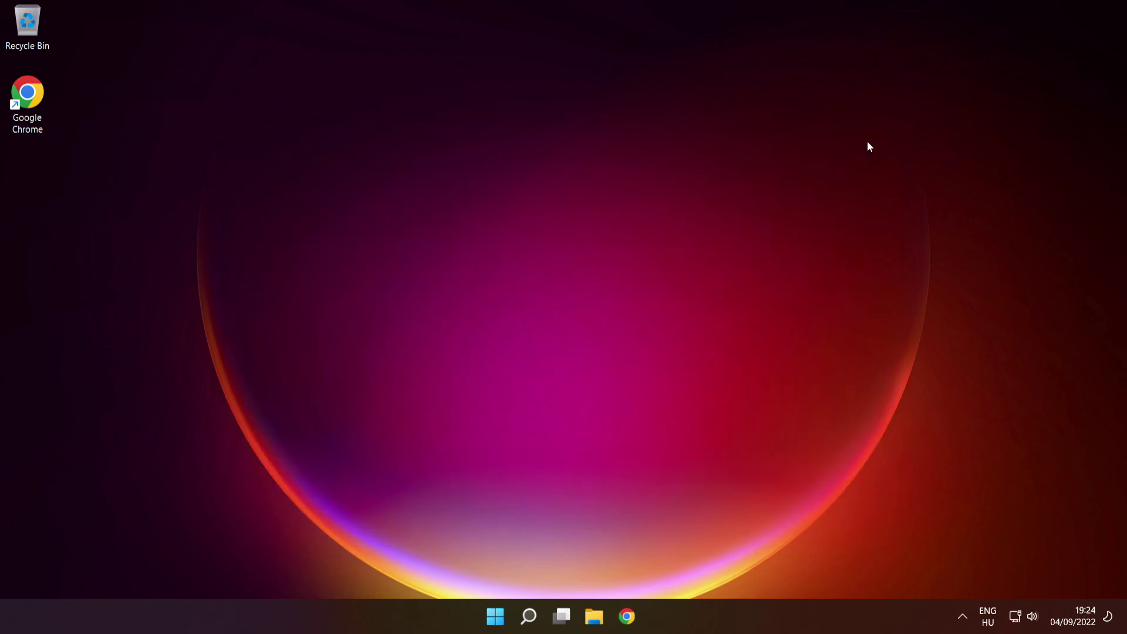
{"action": "left_click", "coordinate": [498, 615]}
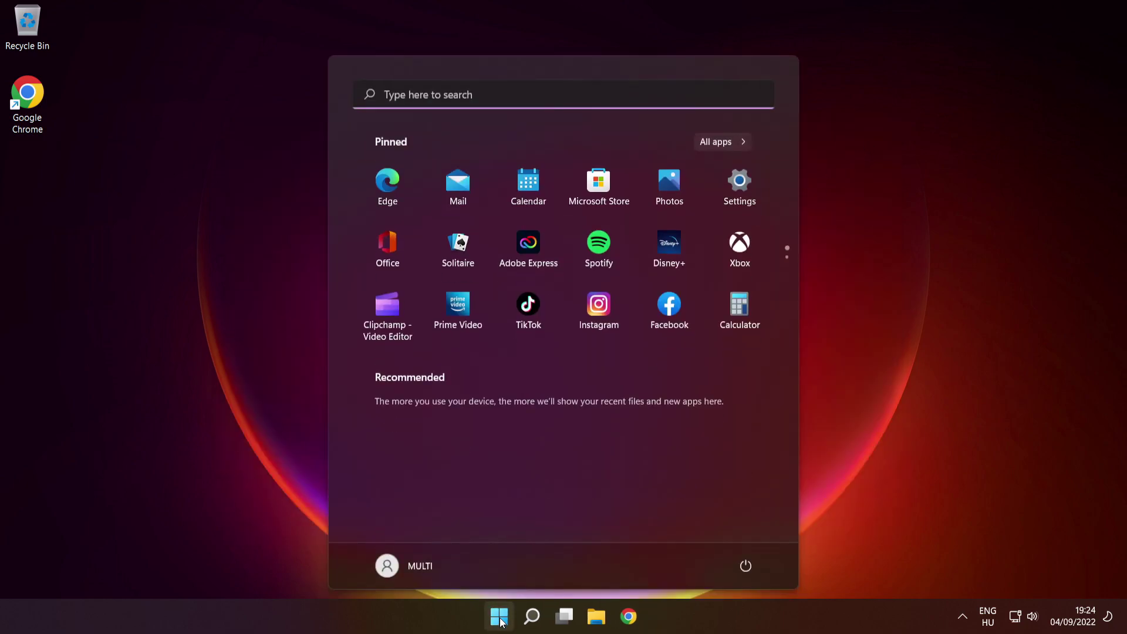
{"action": "left_click", "coordinate": [747, 567]}
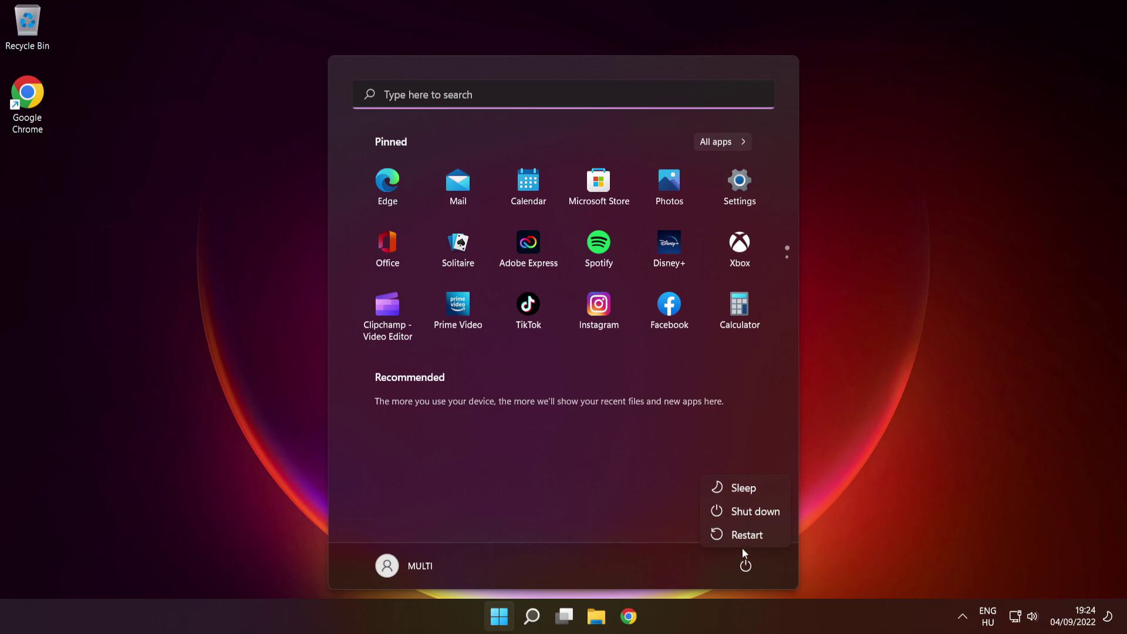